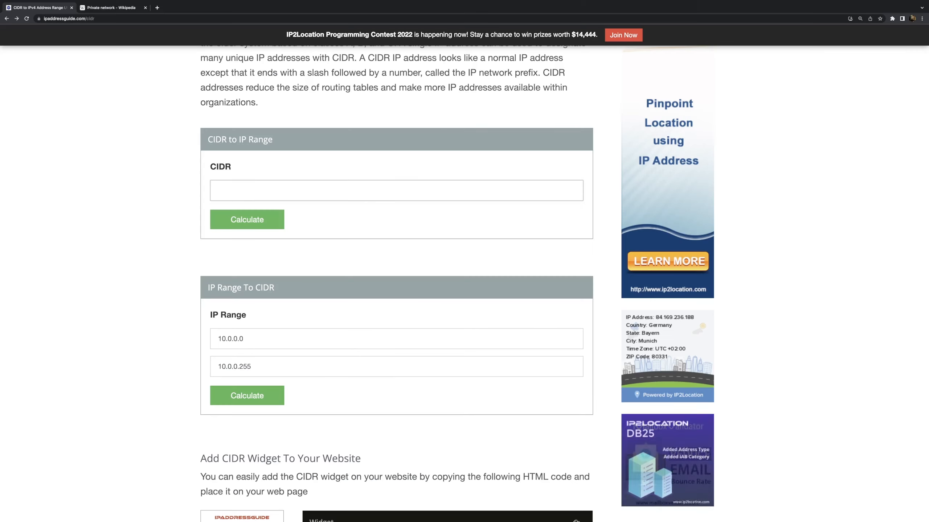
- Calculate the IP range for the CIDR 10.0.0.0/16 and mark the first IP, last IP and total host rows
type("10.")
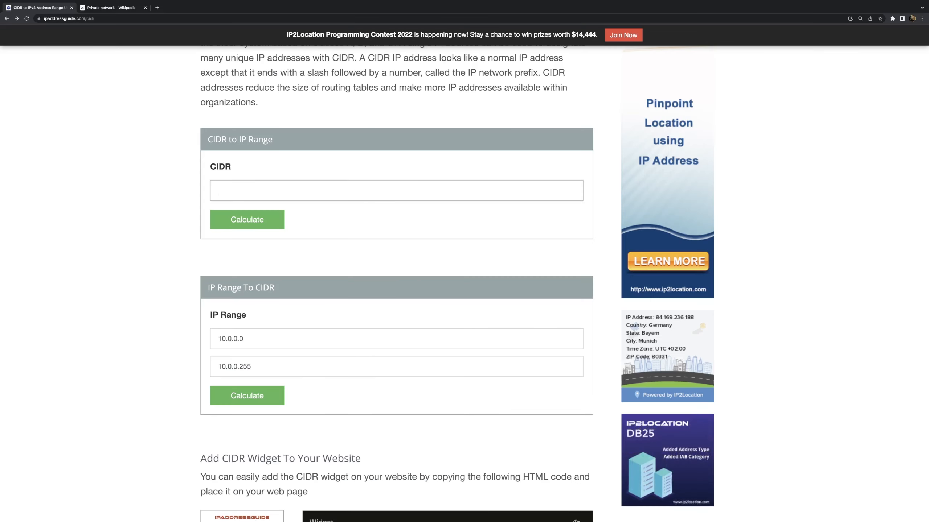
type("0.0.0/16")
left_click(245, 224)
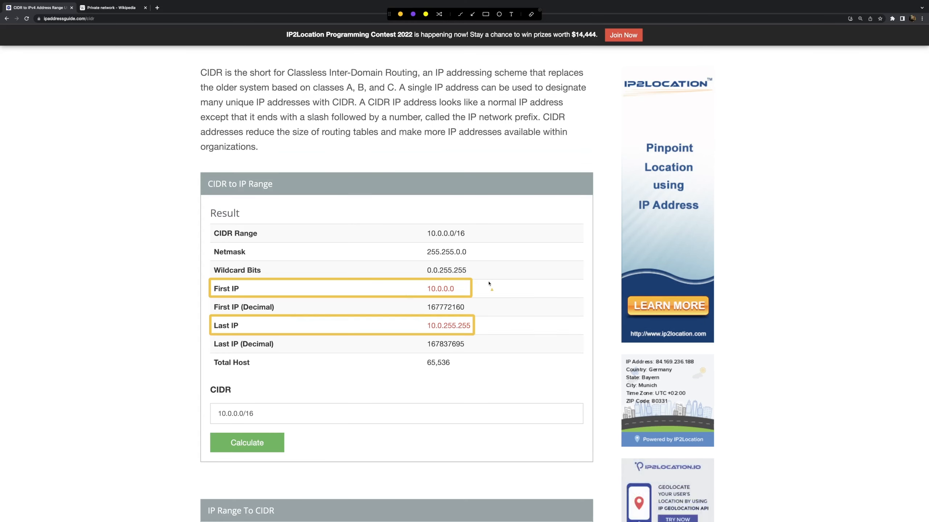
left_click_drag(488, 280, 489, 332)
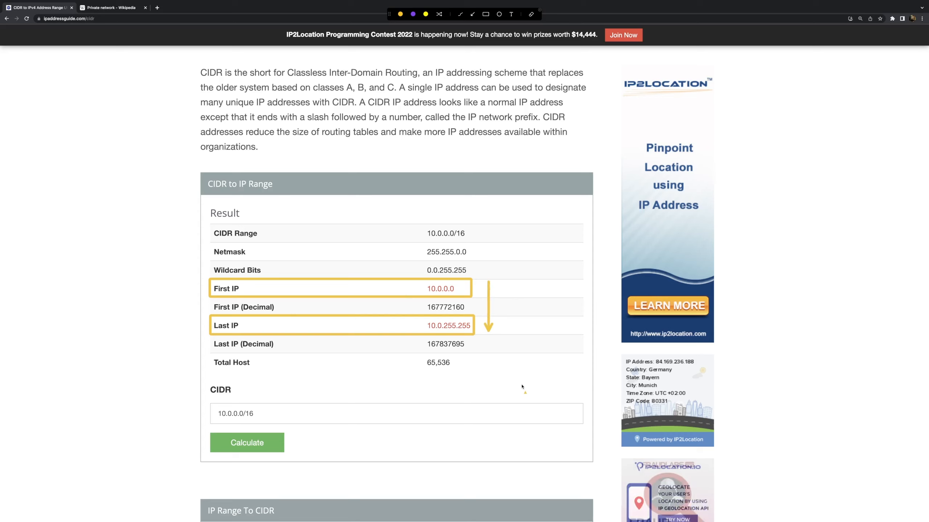
mouse_move(209, 352)
left_mouse_down()
mouse_move(214, 362)
mouse_move(448, 381)
mouse_move(467, 374)
left_mouse_up()
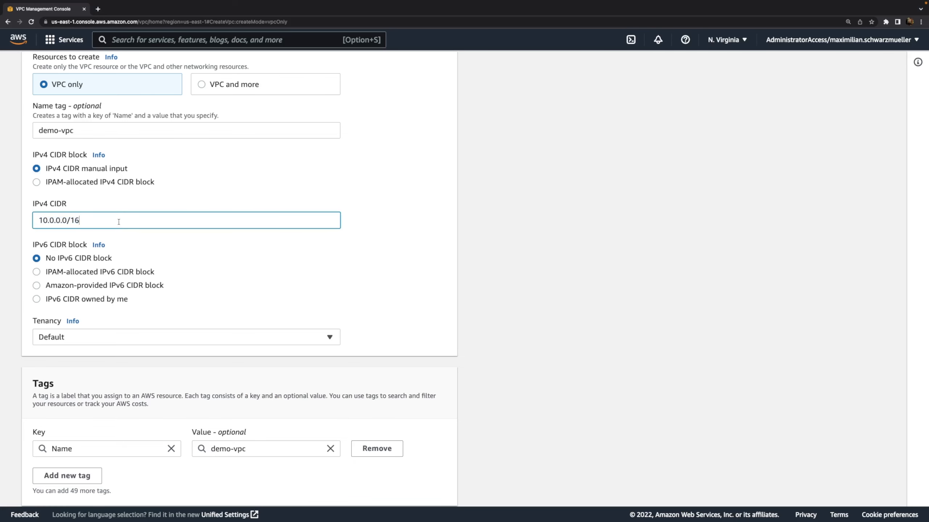
- In the AWS VPC creation form, set demo-vpc's IPv4 CIDR to 10.0.0.0/24 and select its 10.0.0 portion
key("BackSpace")
key("BackSpace")
type("24")
key("Left")
key("shift+super+Left")
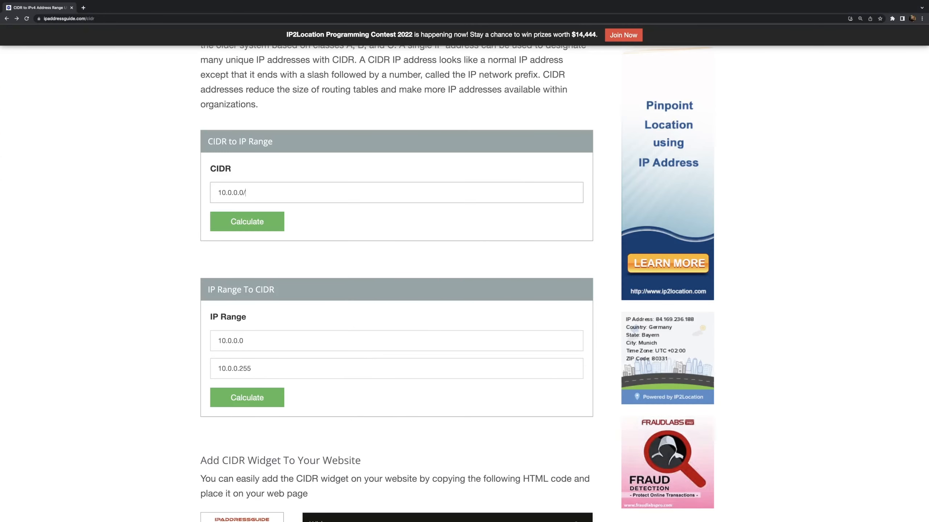
- On the ipaddressguide.com CIDR calculator, calculate the IP range for 10.0.0.0/24 and mark the last IP and total host rows
type("24")
left_click(259, 222)
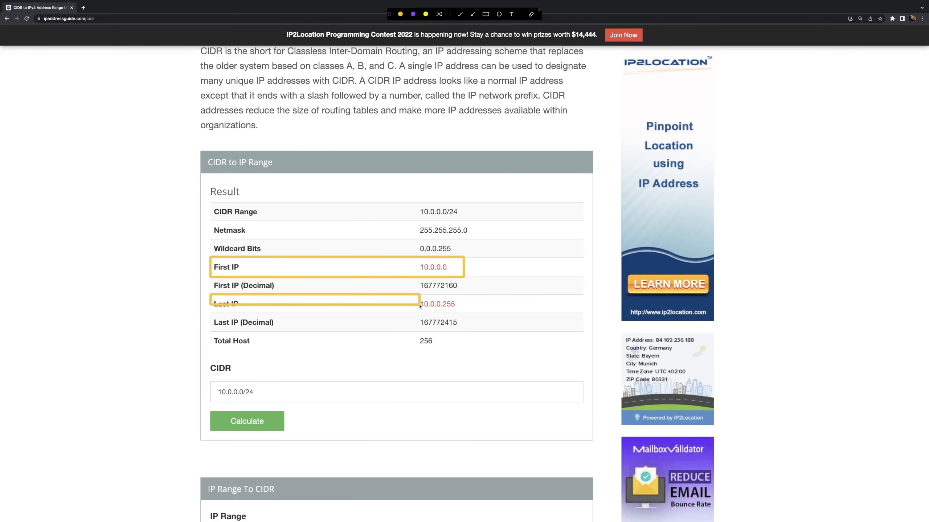
left_click_drag(419, 305, 466, 313)
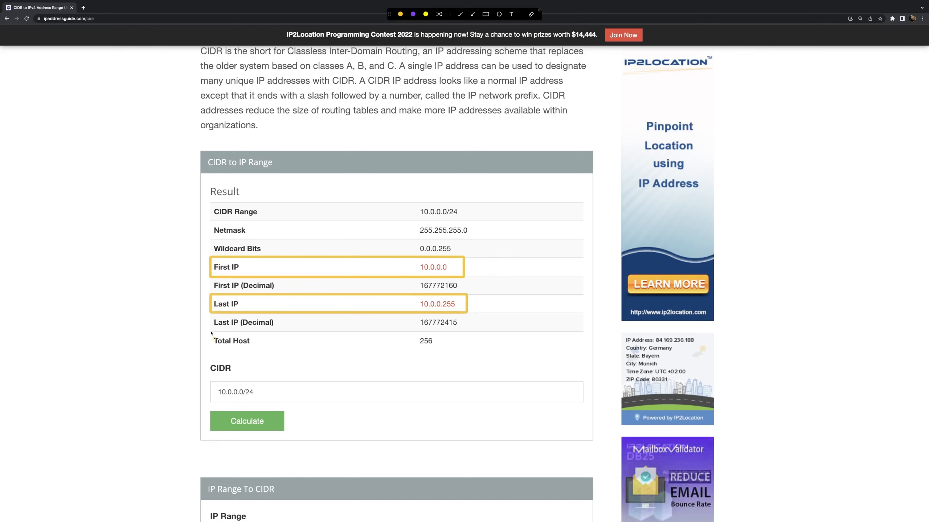
left_click_drag(210, 332, 469, 352)
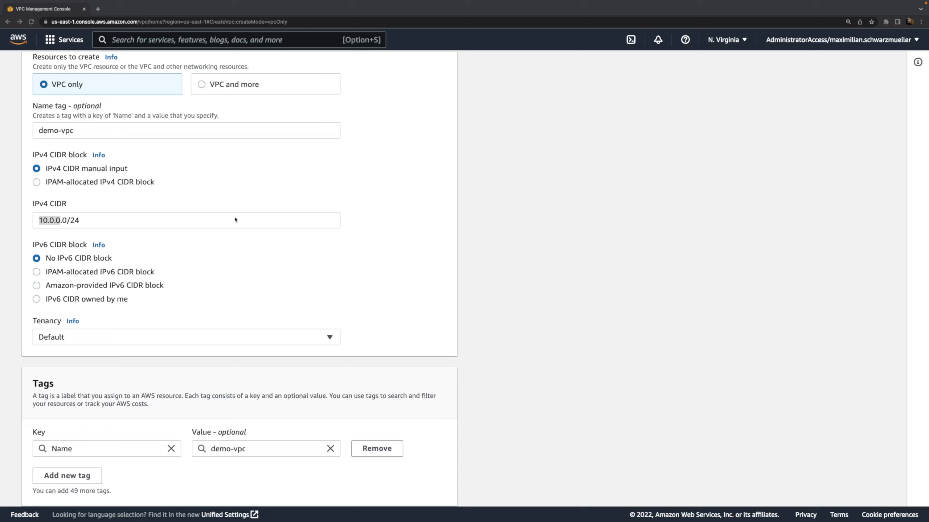
- In the AWS VPC creation form, set demo-vpc's IPv4 CIDR to 10.0.0.0/16
left_click(211, 220)
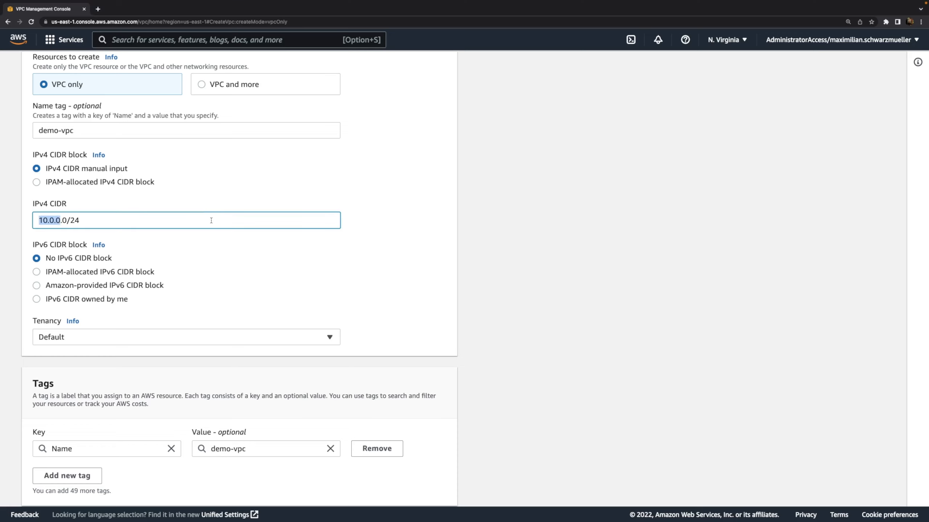
key("BackSpace")
type("16")
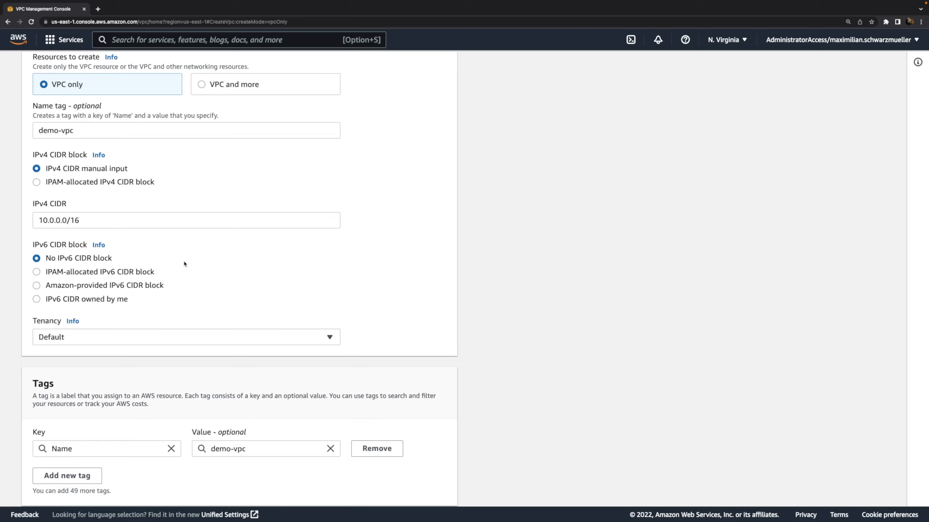
- Compare the VPC's IPv4 CIDR with the private IPv4 address ranges table on Wikipedia's Private network page
scroll(184, 264, "up", 1)
left_click_drag(31, 222, 70, 238)
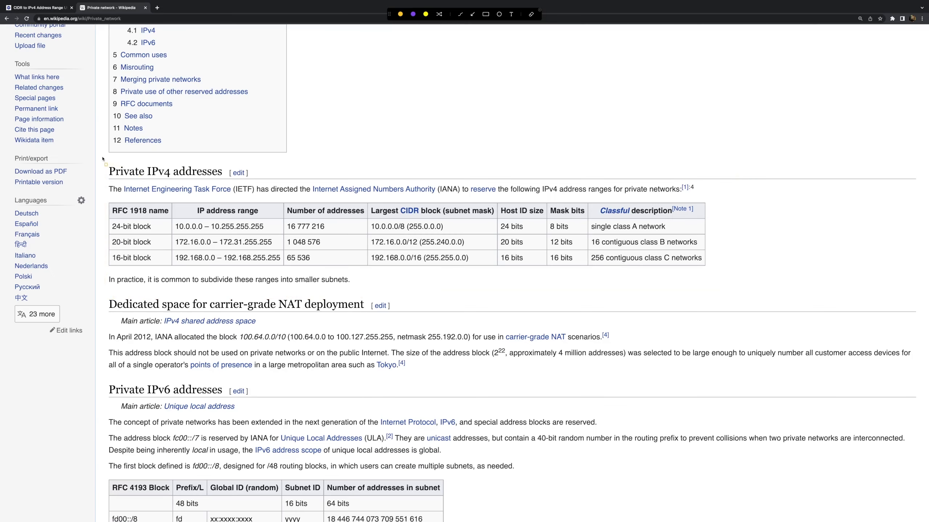
left_click_drag(102, 159, 728, 296)
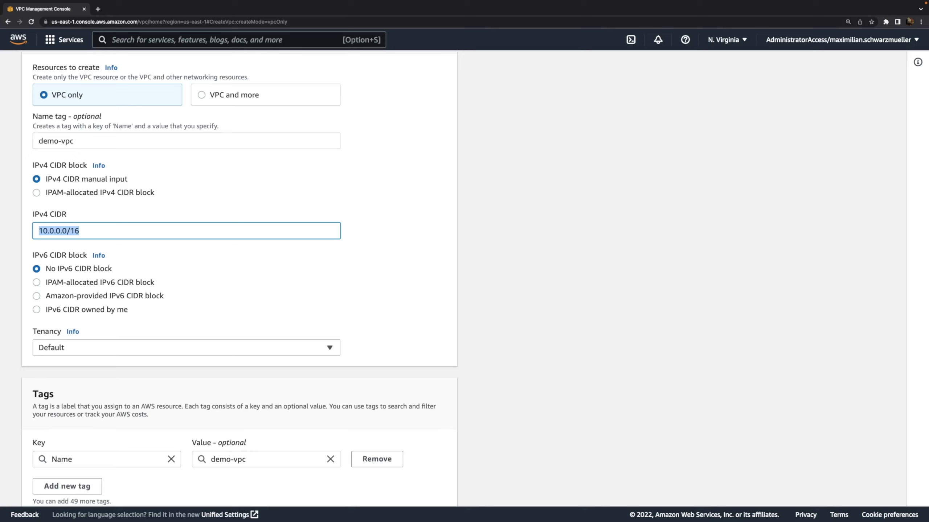
left_click(157, 190)
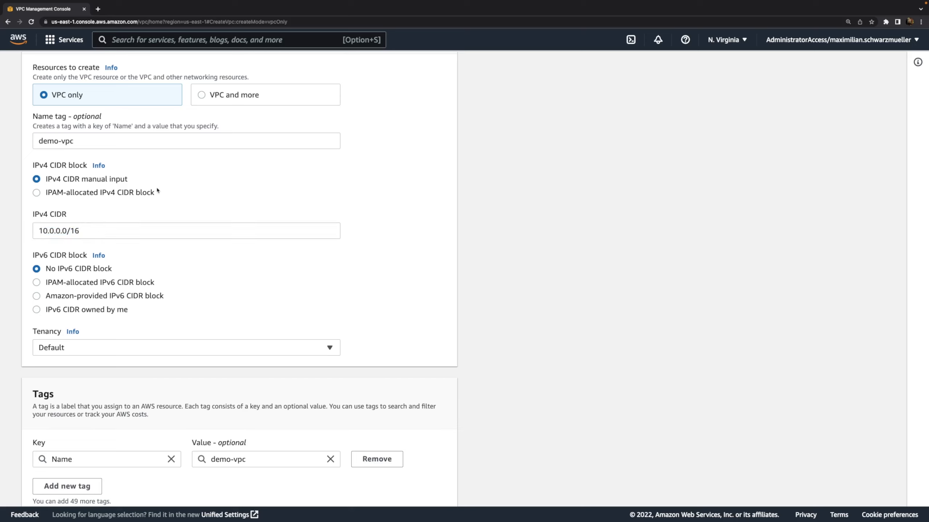
triple_click(90, 237)
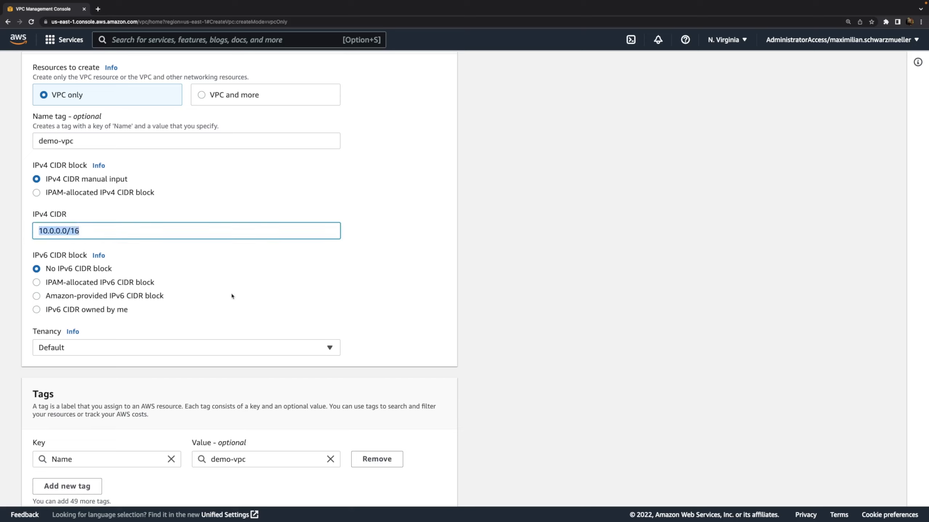
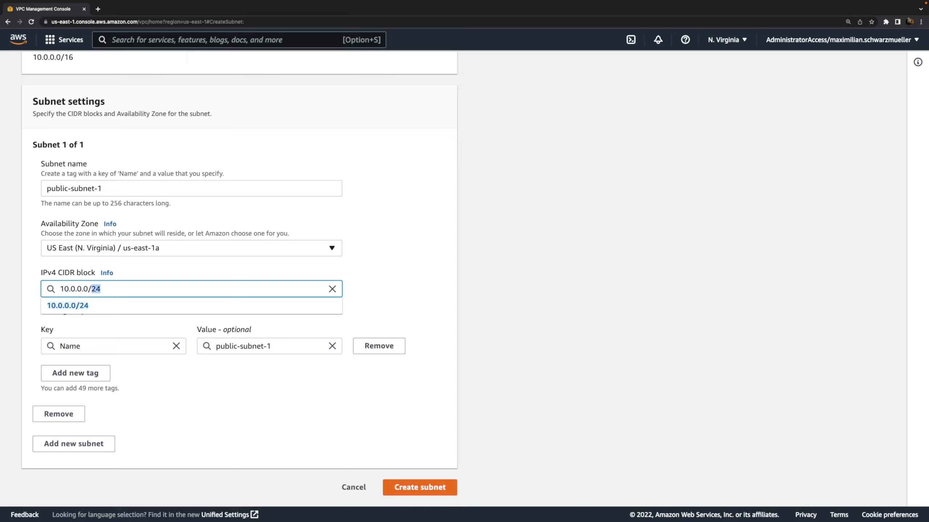
- Try 10.0.0.0/20 as the IPv4 CIDR block of public-subnet-1, and return it to 10.0.0.0/24
left_click(81, 289)
key("alt+shift+Left")
left_click(101, 289)
left_click(446, 254)
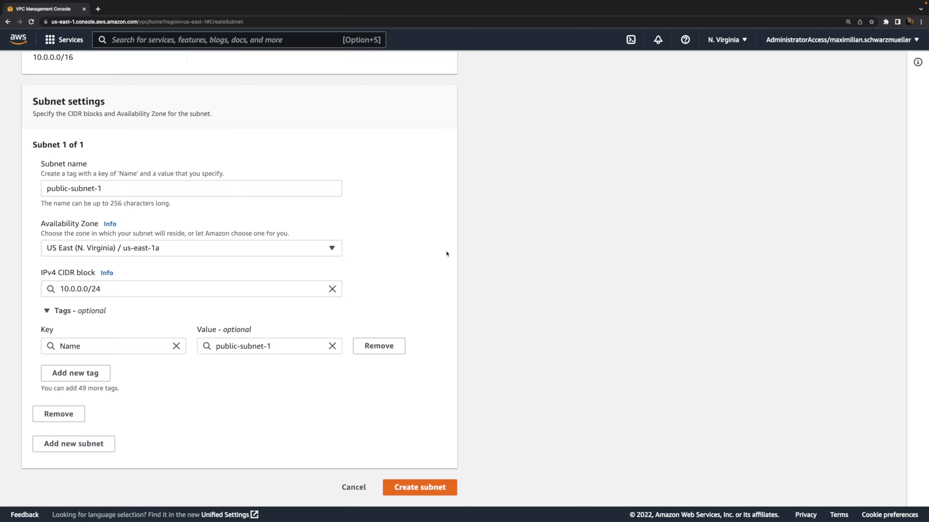
scroll(121, 295, "down", 1)
left_click(117, 287)
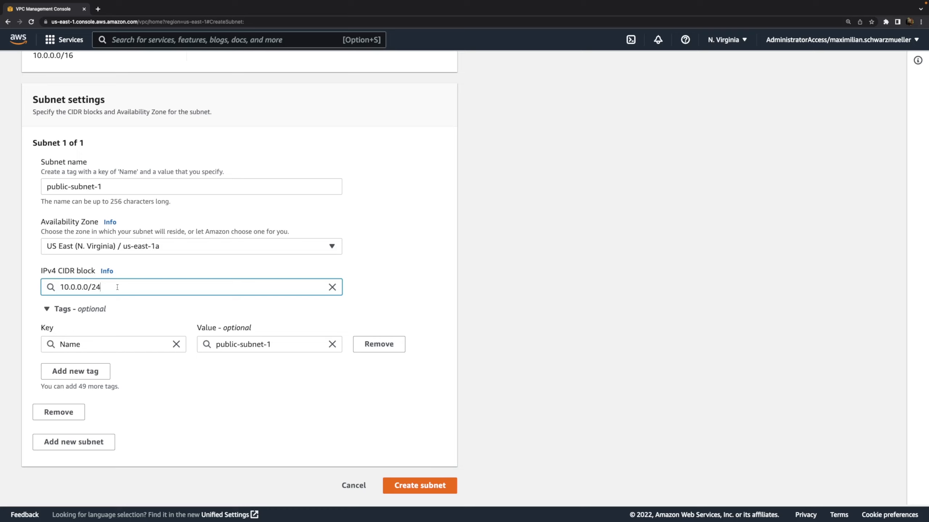
key("BackSpace")
type("0")
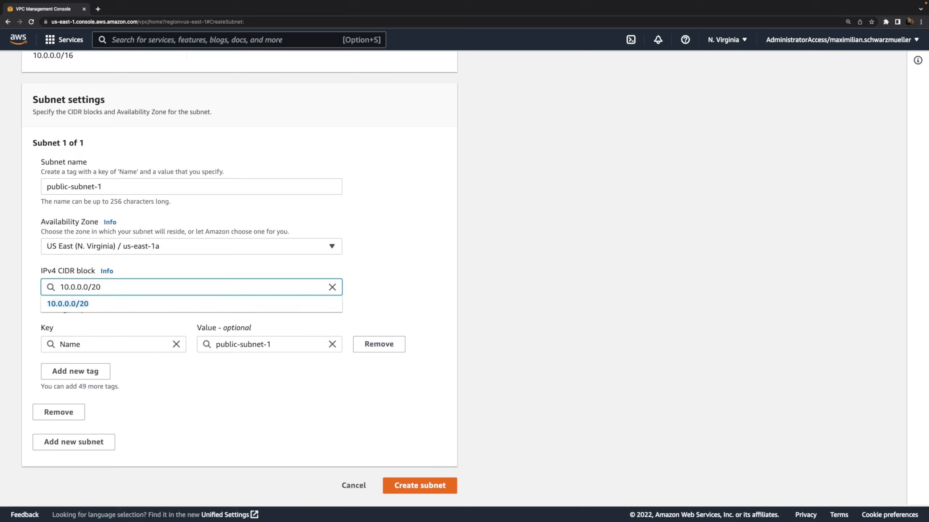
key("BackSpace")
type("4")
left_click(229, 406)
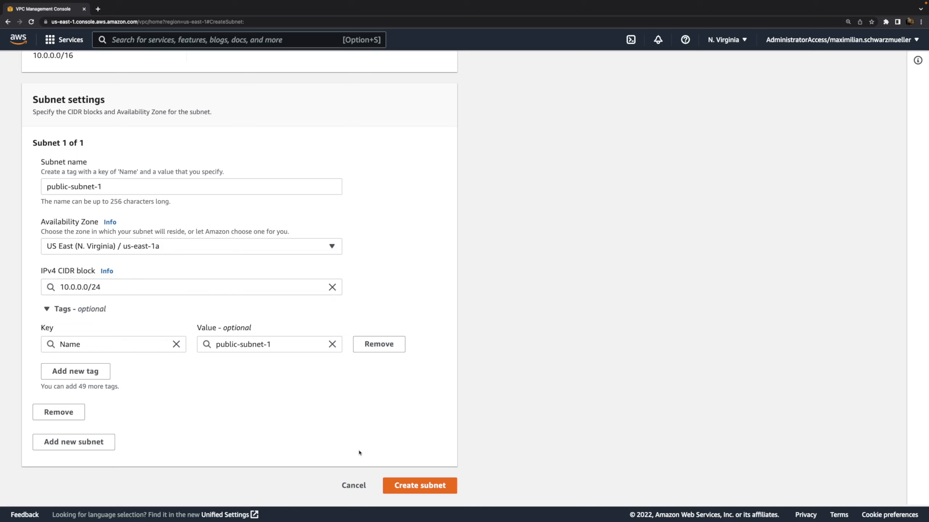
- Add a second subnet and name it public-subnet-2
left_click(97, 442)
scroll(149, 426, "down", 3)
scroll(149, 426, "down", 3)
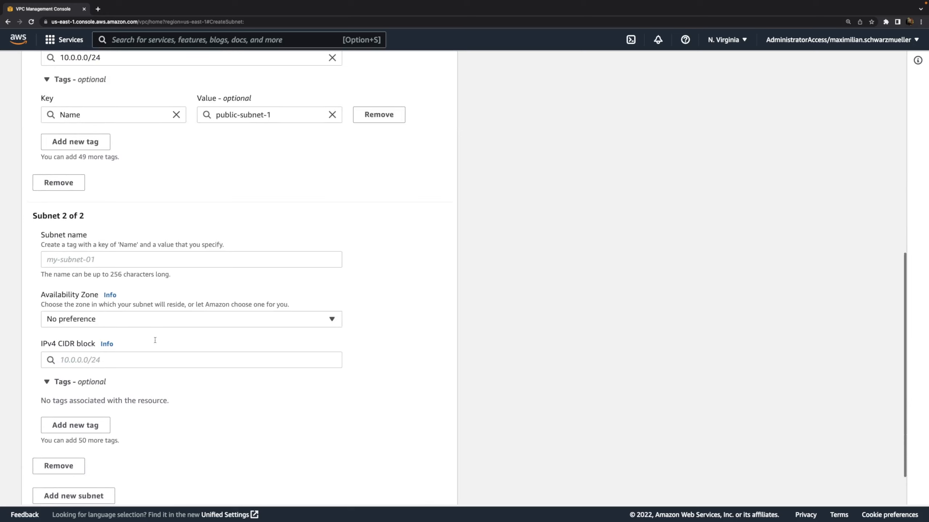
left_click(124, 261)
type("public-subnet-2")
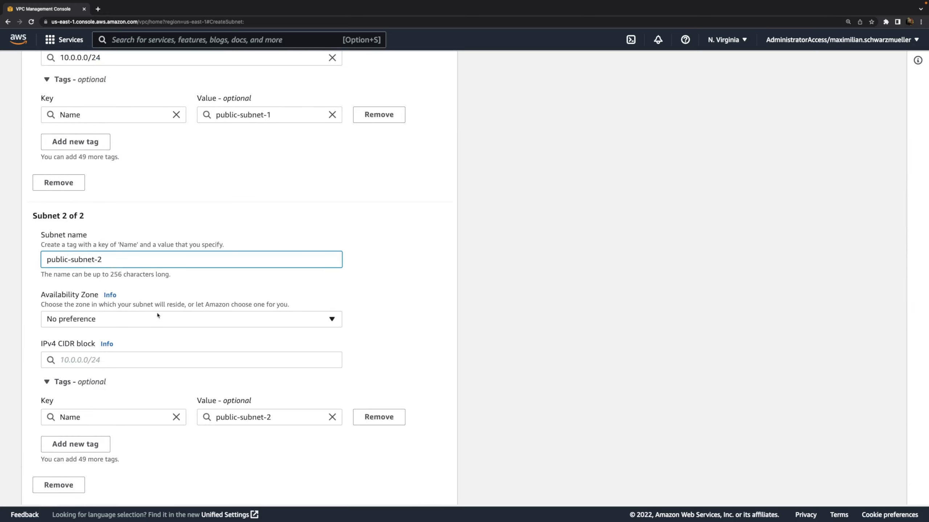
- Set the availability zone of public-subnet-2 to US East (N. Virginia) / us-east-1b
scroll(158, 315, "up", 4)
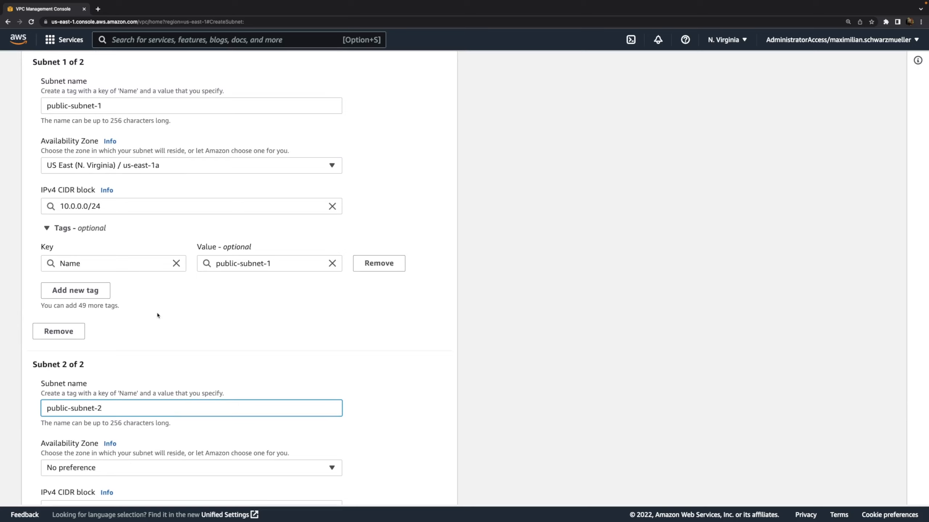
scroll(157, 315, "down", 5)
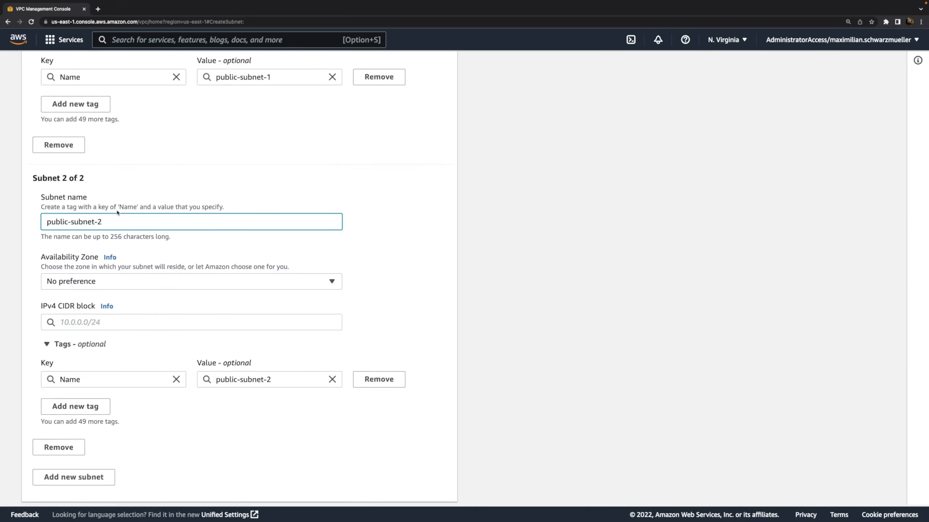
left_click(124, 280)
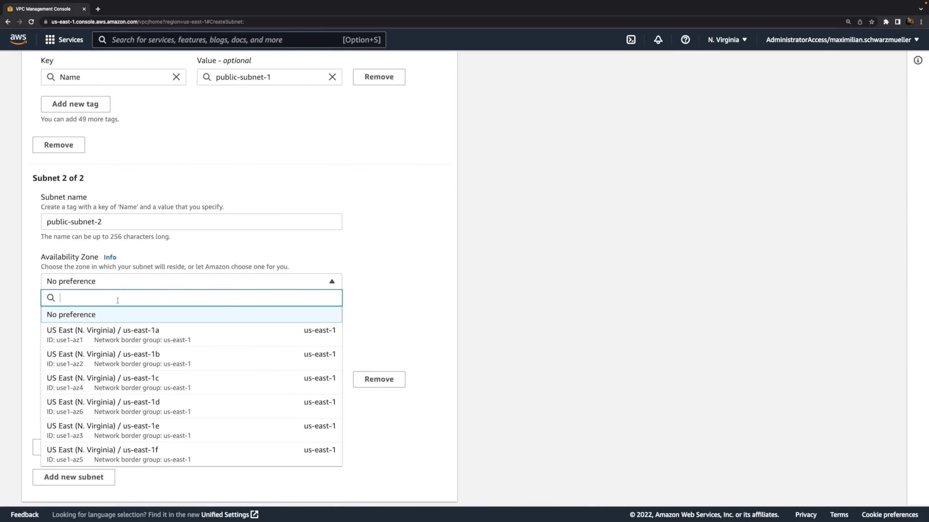
left_click(119, 354)
- Set the IPv4 CIDR block of public-subnet-2 to 10.0.1.0/24
scroll(127, 339, "down", 1)
left_click(121, 287)
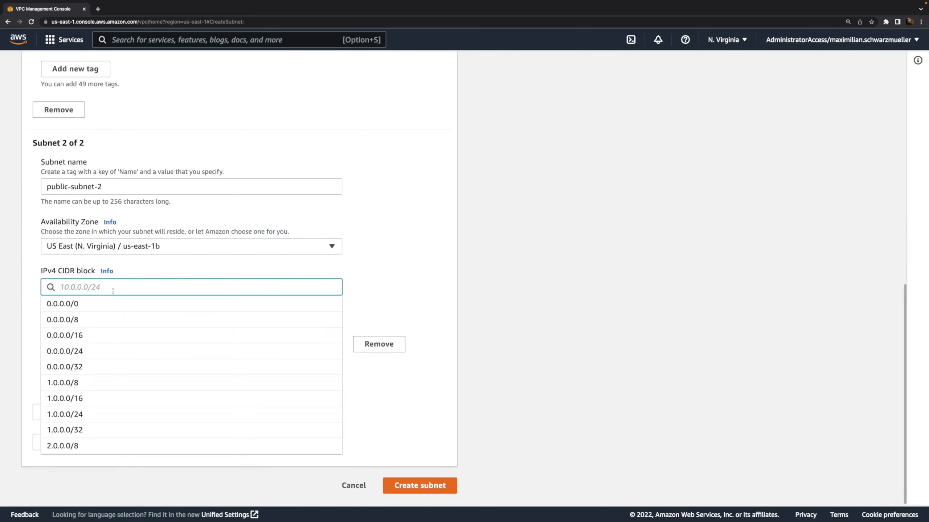
type("10.0.0")
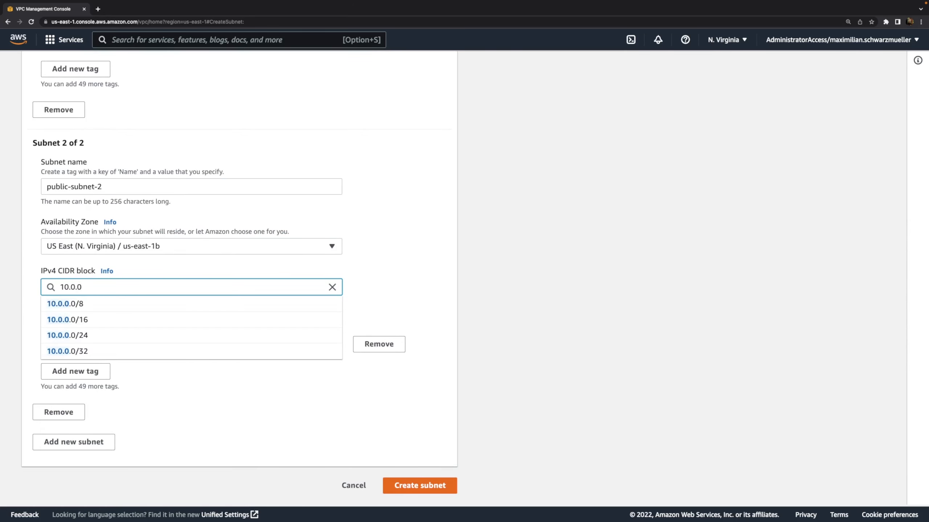
key("BackSpace")
type("1.")
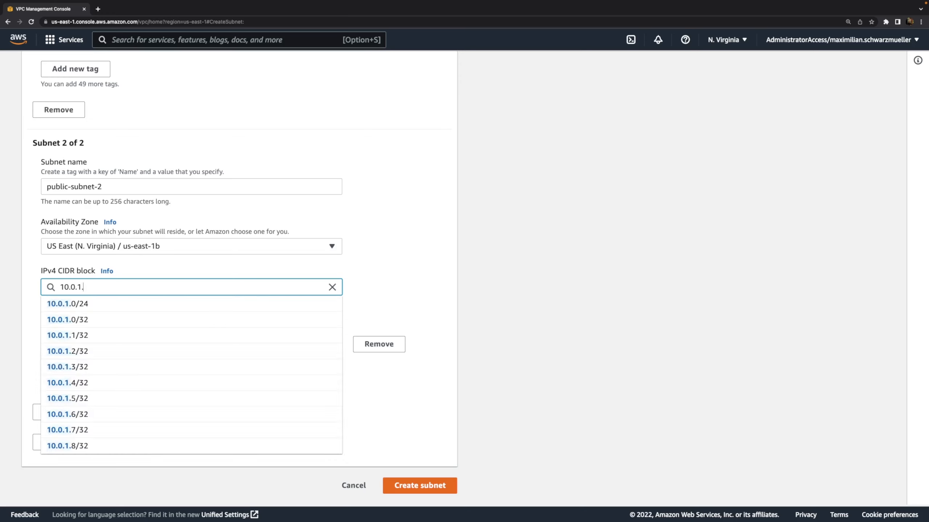
type("0/24")
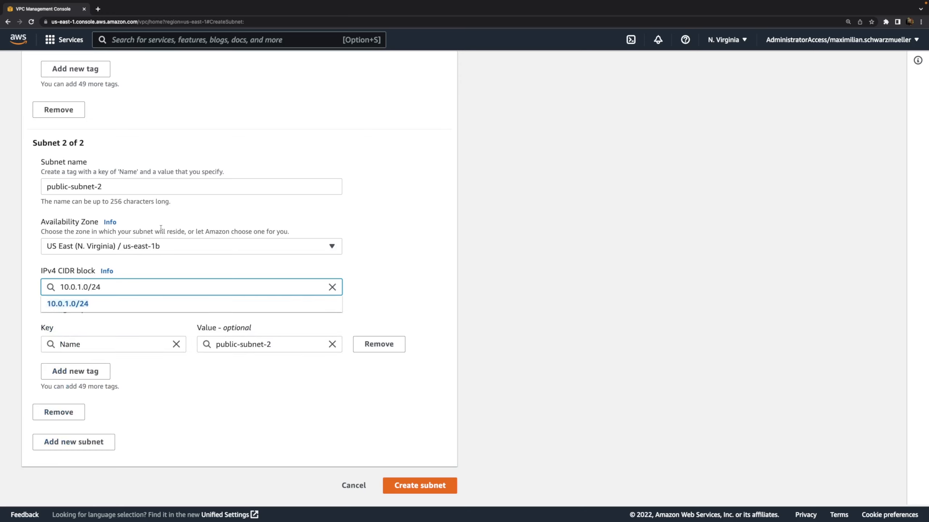
- Compare the network portions of the IPv4 CIDR blocks of public-subnet-2 and public-subnet-1
left_click_drag(82, 287, 60, 287)
scroll(238, 186, "up", 5)
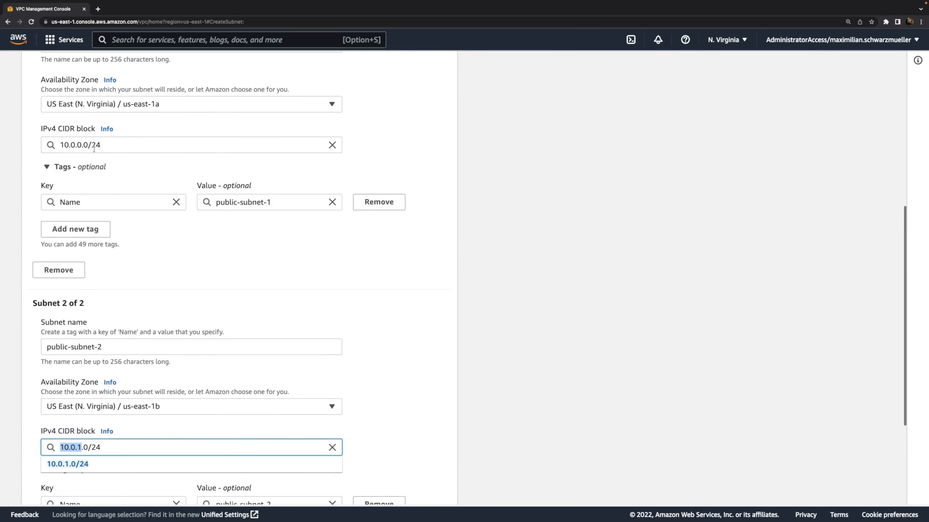
left_click_drag(81, 145, 50, 144)
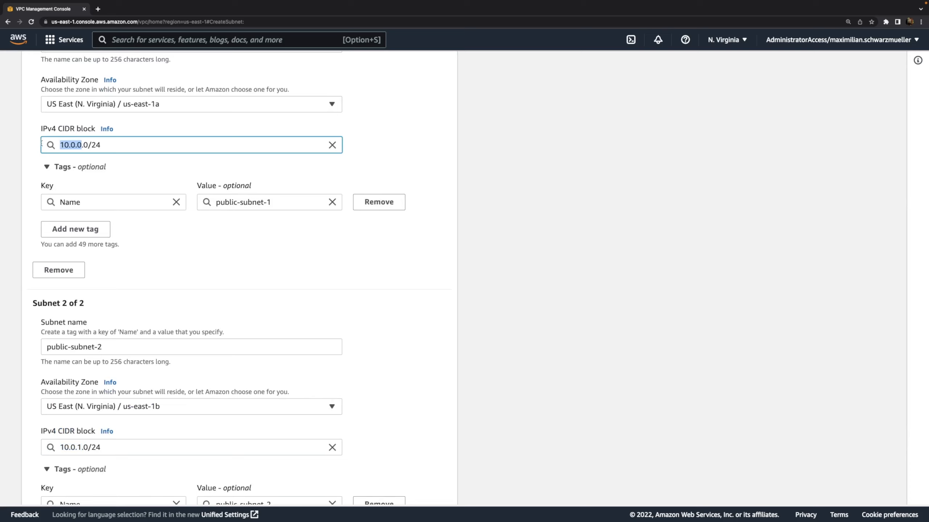
left_click(193, 274)
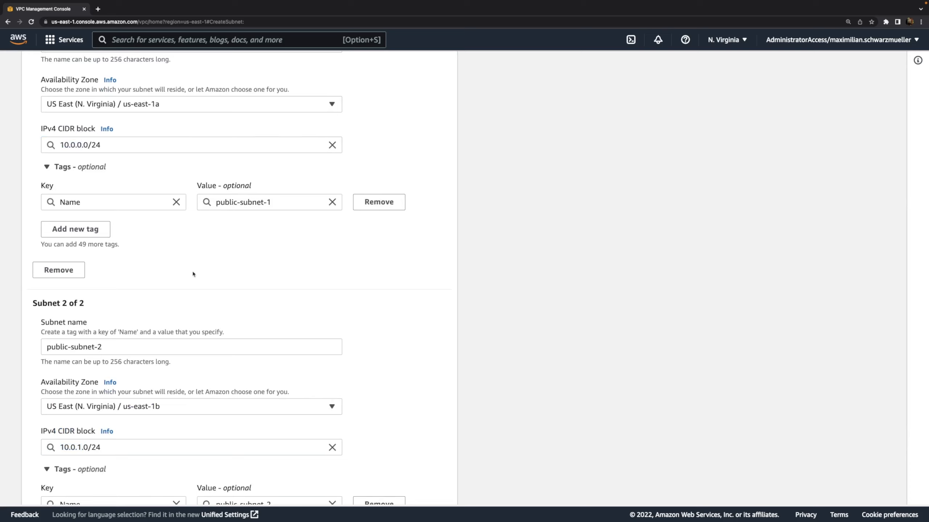
- Add a third subnet and name it private-subnet-1
scroll(193, 274, "down", 4)
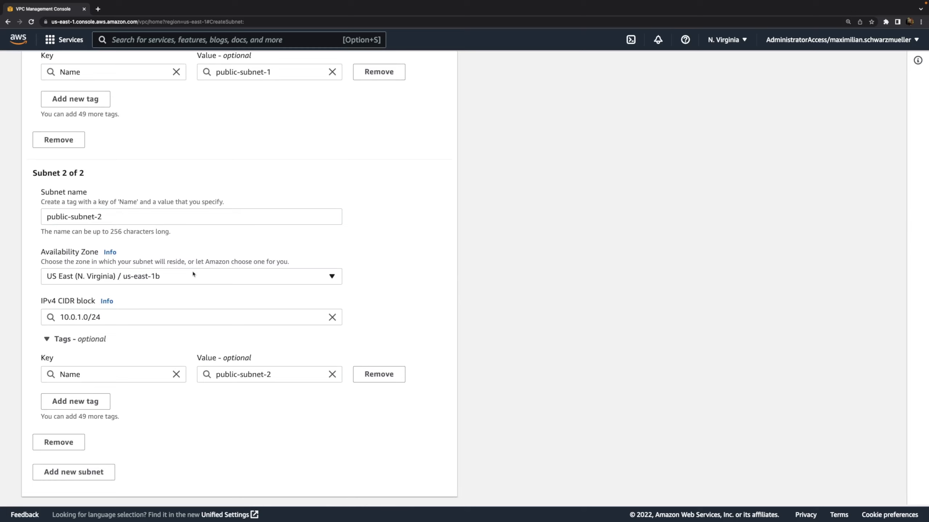
scroll(193, 274, "down", 1)
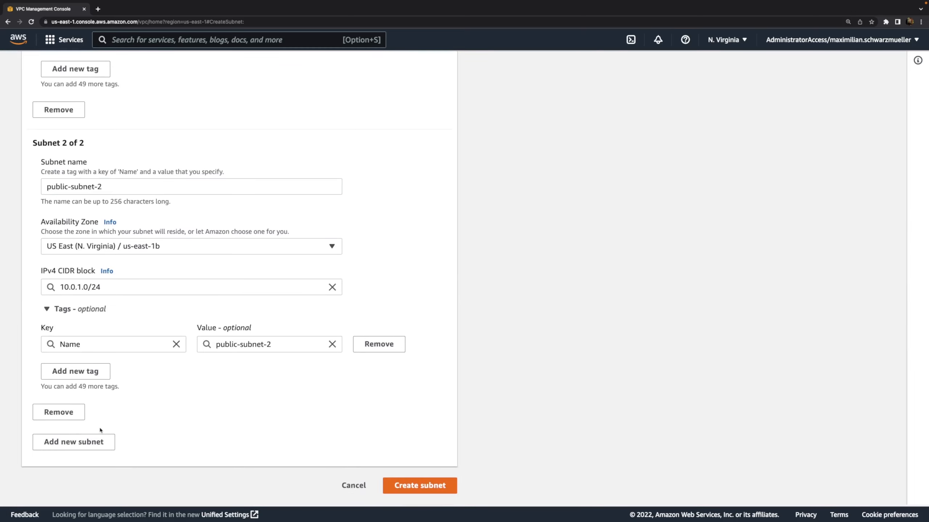
left_click(99, 440)
scroll(99, 443, "down", 2)
left_click(120, 413)
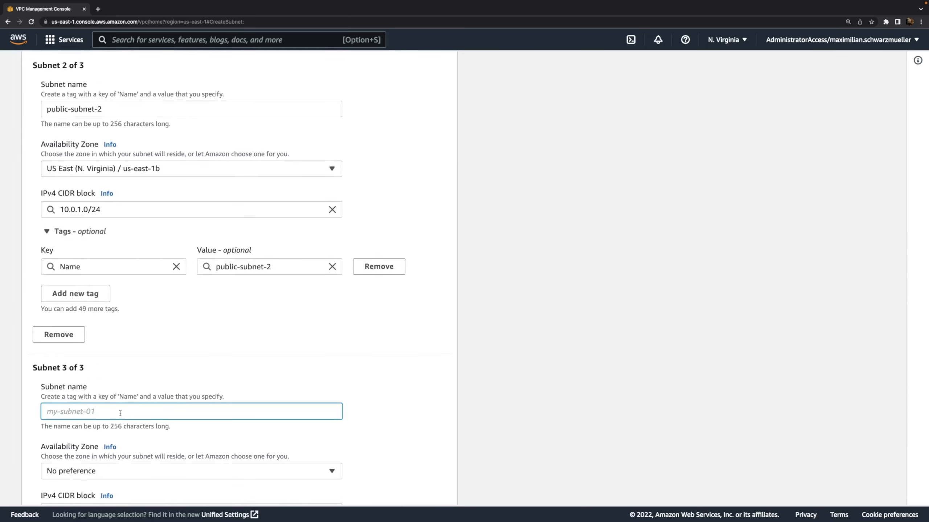
scroll(120, 413, "down", 4)
type("private-su")
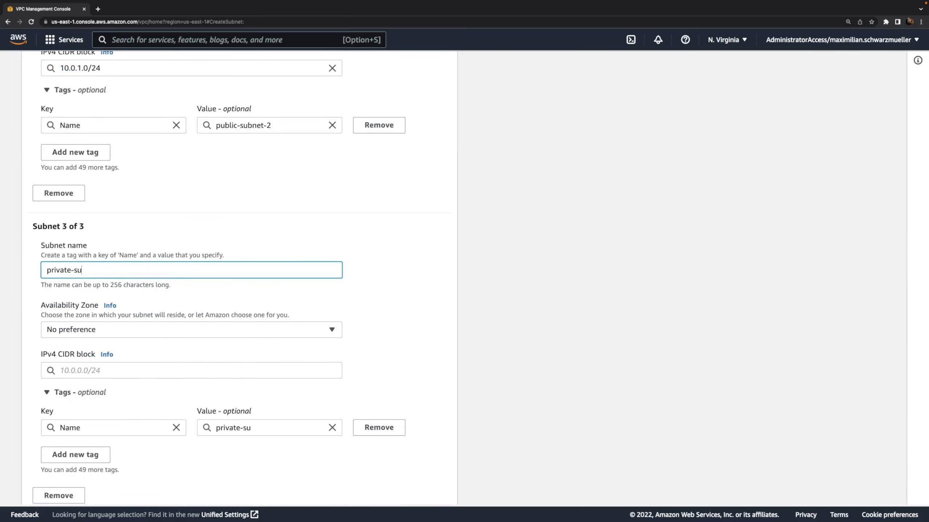
type("bnet-1")
- Set private-subnet-1's availability zone to US East (N. Virginia) / us-east-1a and its IPv4 CIDR block to 10.0.2.0/24
scroll(120, 399, "down", 2)
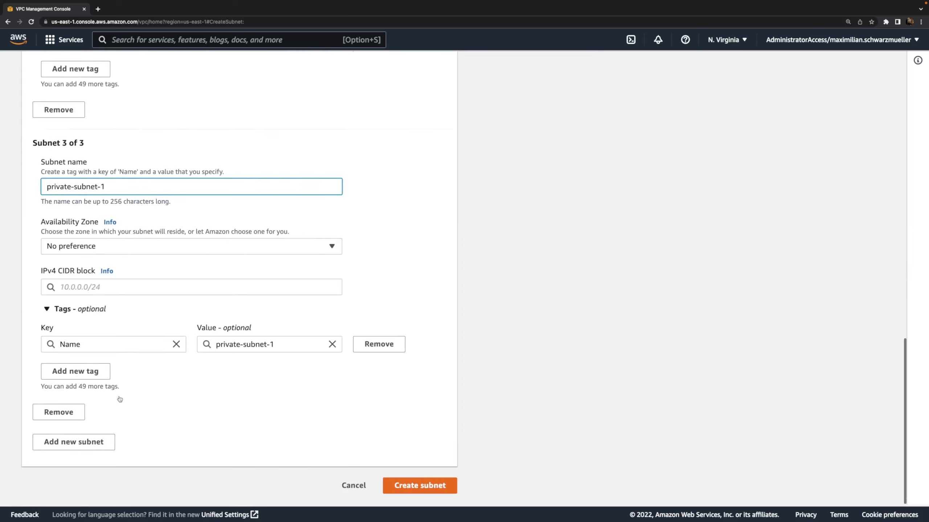
left_click(102, 246)
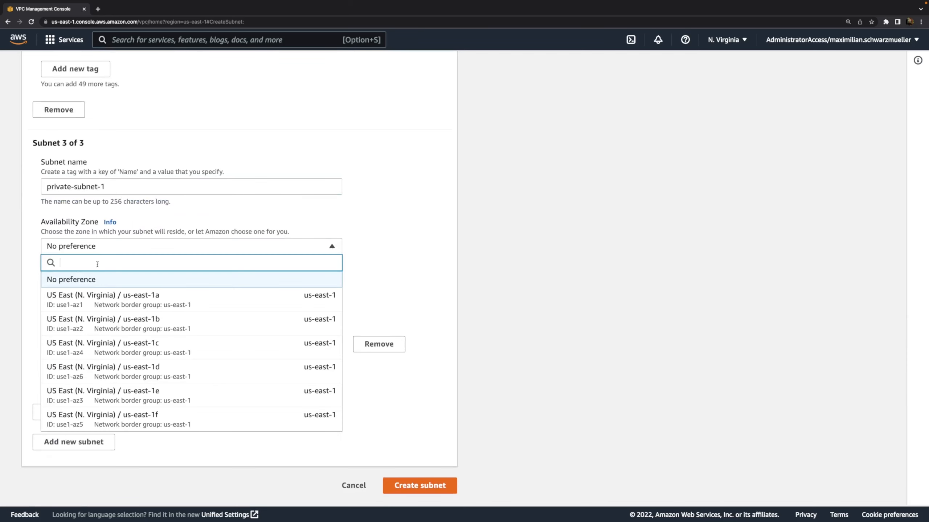
left_click(132, 298)
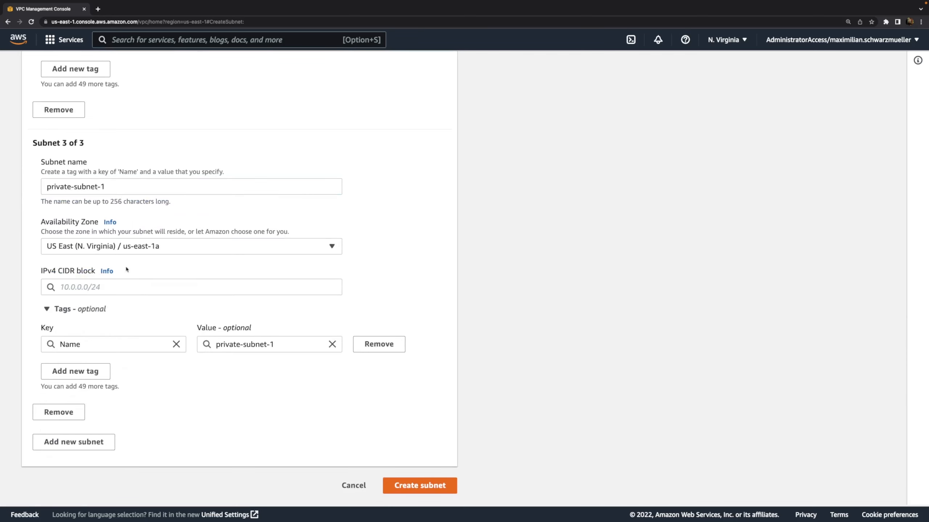
left_click(127, 287)
type("10.")
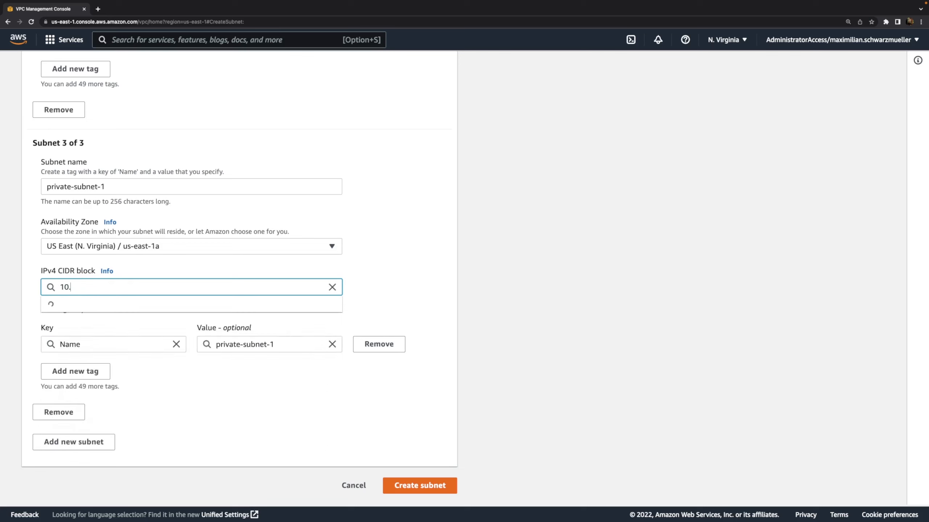
type("0.2.0/24")
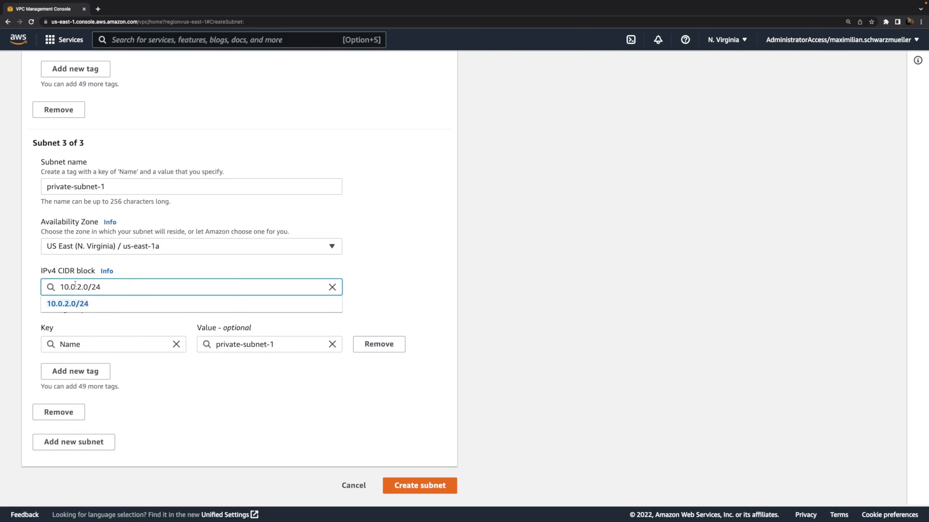
left_click_drag(77, 286, 82, 287)
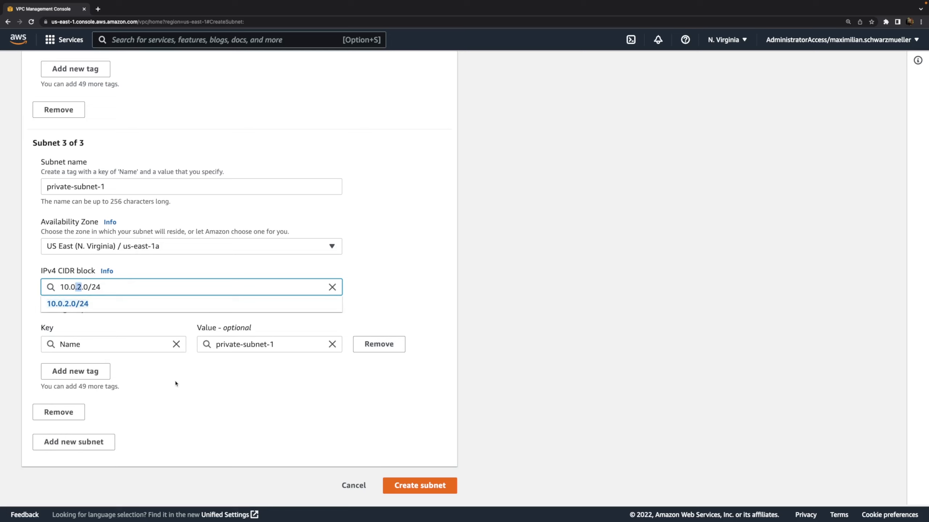
left_click(193, 424)
- Add a fourth subnet named private-subnet-2 in availability zone US East (N. Virginia) / us-east-1b
left_click(78, 438)
scroll(78, 439, "down", 3)
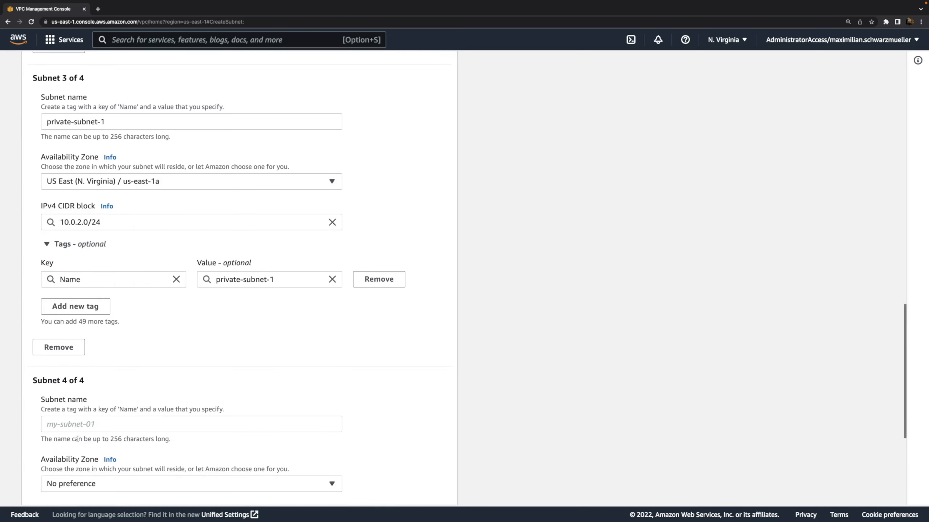
scroll(78, 439, "down", 5)
left_click(80, 263)
type("private-subnet-2")
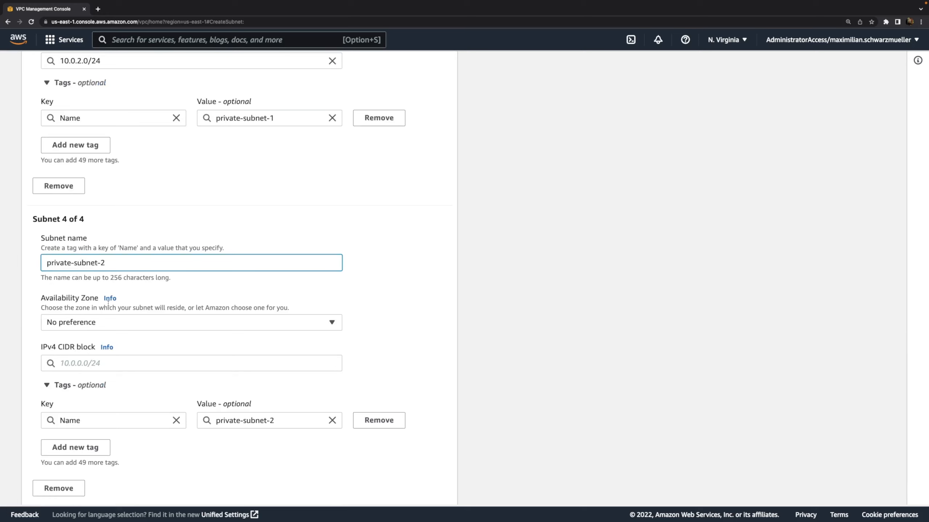
left_click(101, 322)
left_click(92, 204)
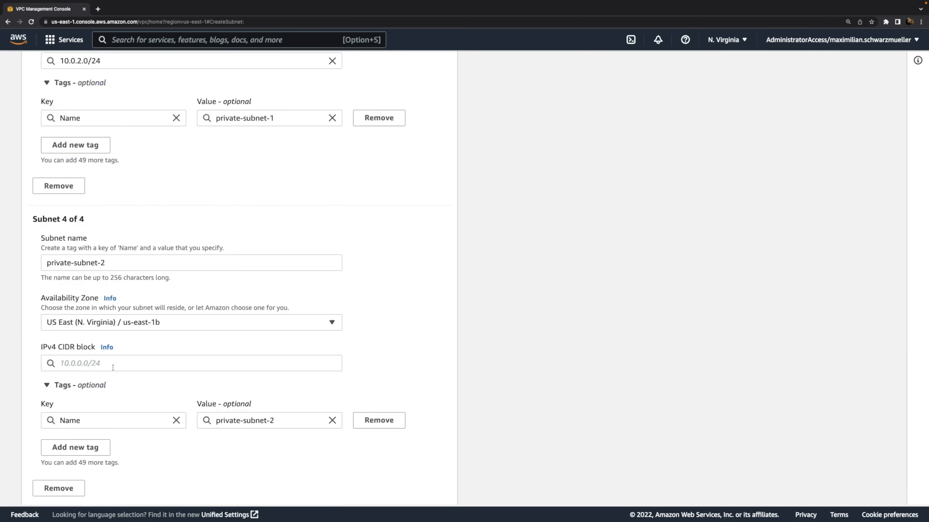
- Set the IPv4 CIDR block of private-subnet-2 to 10.0.4.0/24
left_click(111, 364)
type("1")
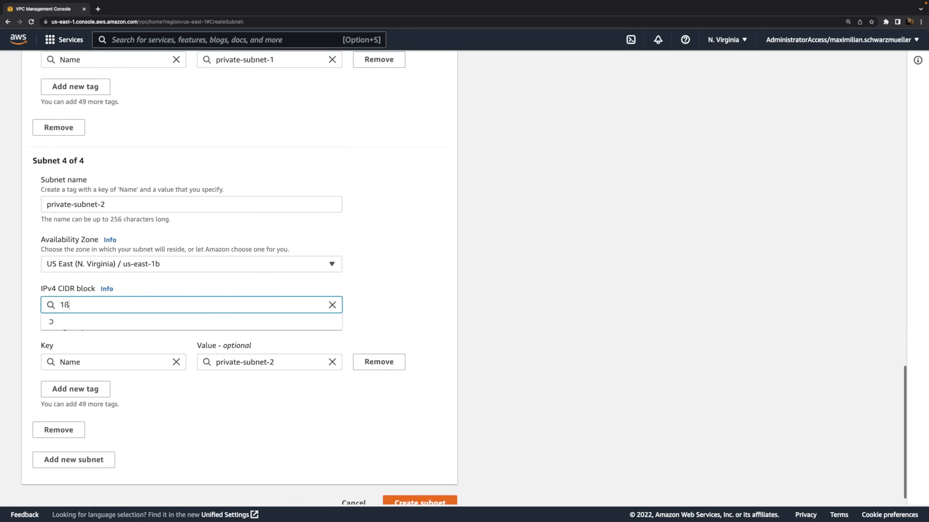
type("0.0")
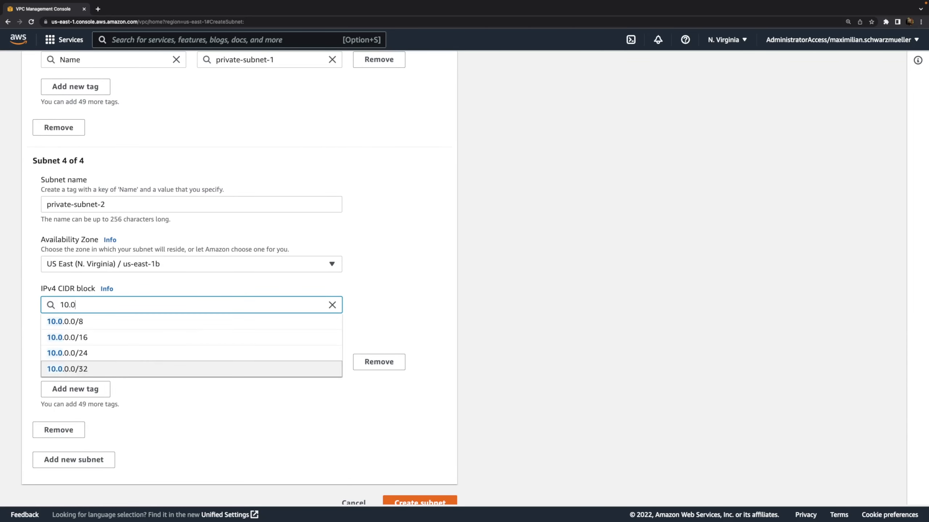
type(".")
type("4.0.")
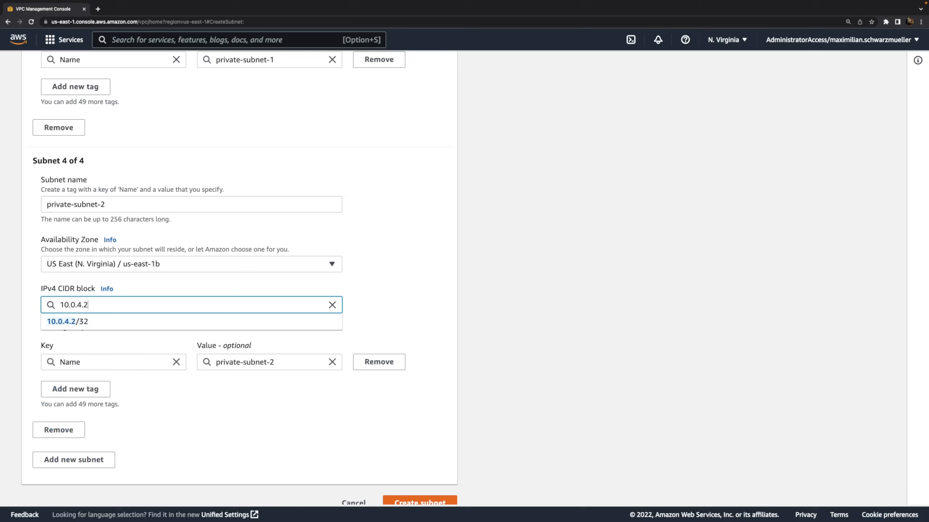
type("254")
key("BackSpace")
key("BackSpace")
type("4")
scroll(295, 189, "up", 2)
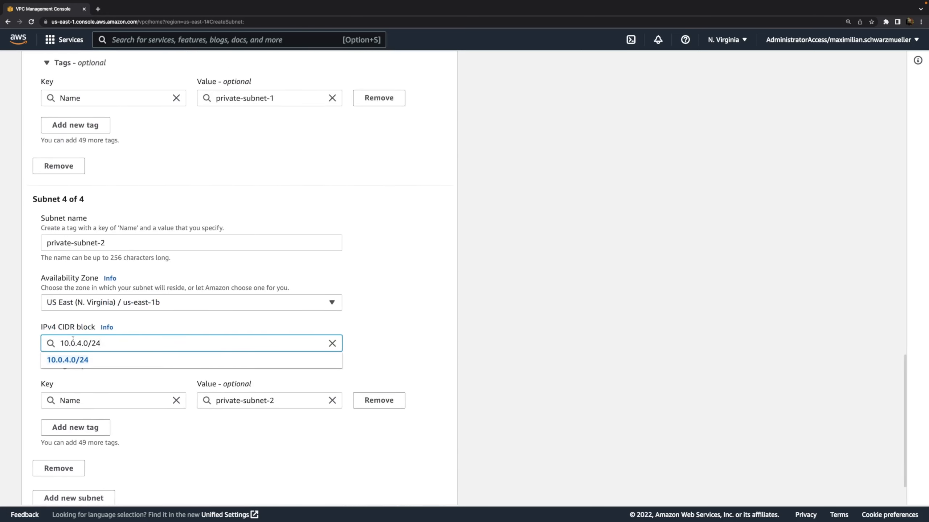
- Change the third octet of private-subnet-2's IPv4 CIDR block to 3, making it 10.0.3.0/24
key("Left")
key("Left")
key("Left")
key("Left")
key("Left")
key("BackSpace")
type("3")
scroll(172, 330, "down", 1)
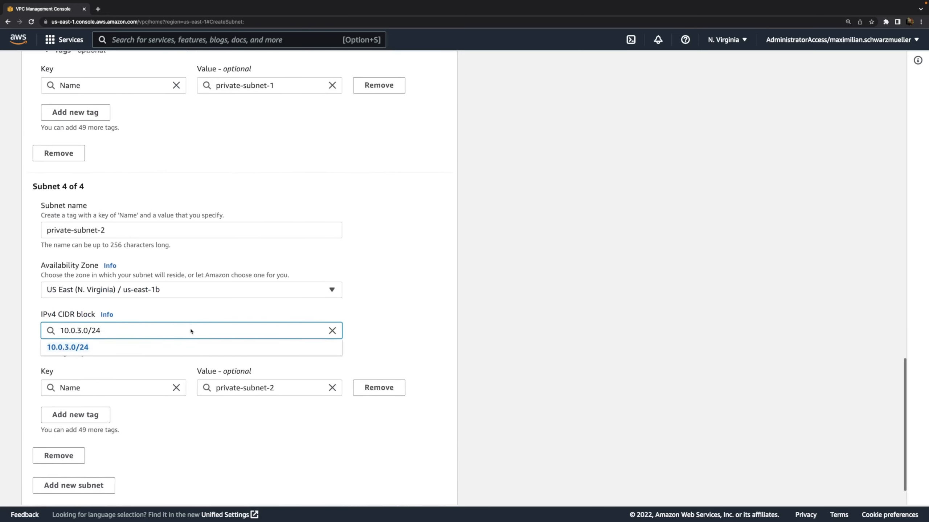
left_click(385, 313)
- Create the four configured subnets and check their names in the subnet list
scroll(387, 312, "down", 2)
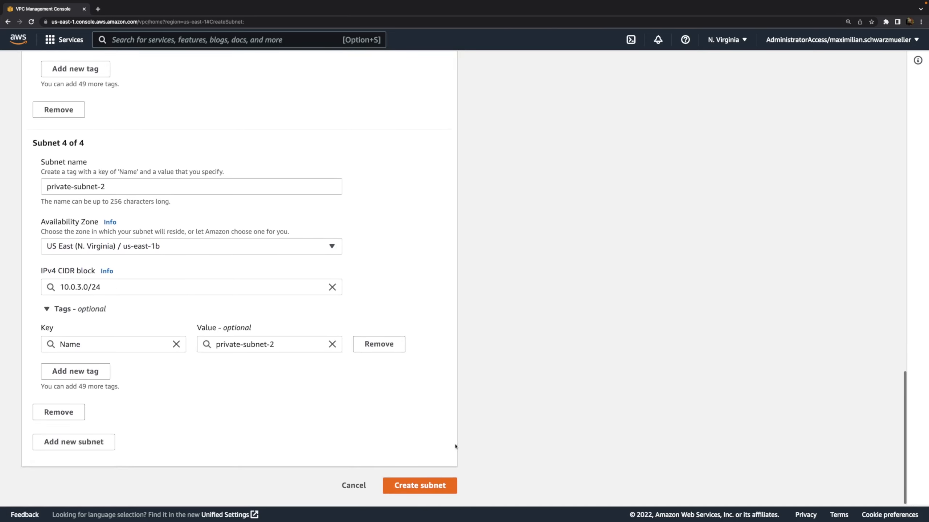
left_click(435, 490)
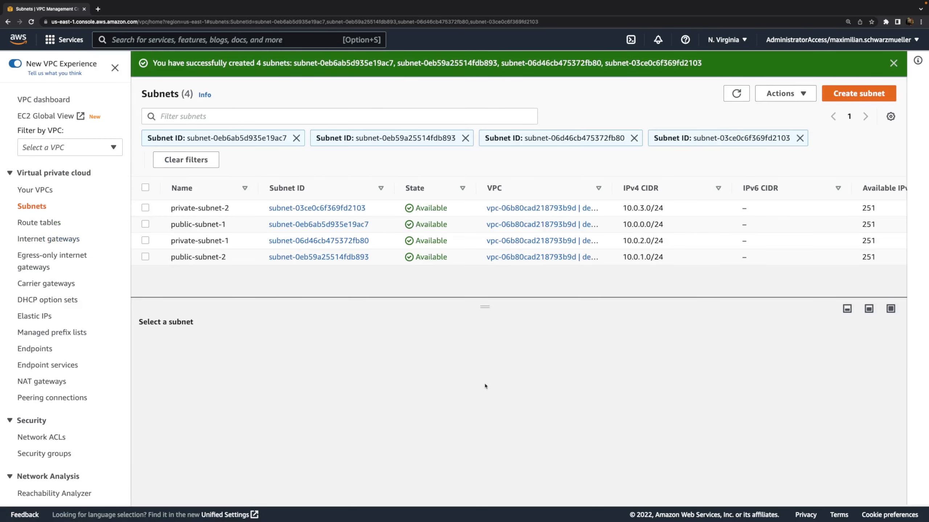
left_click_drag(165, 197, 234, 270)
- View the route tables list, and look up the details of the unnamed VPC and demo-vpc in the VPC list
left_click(40, 223)
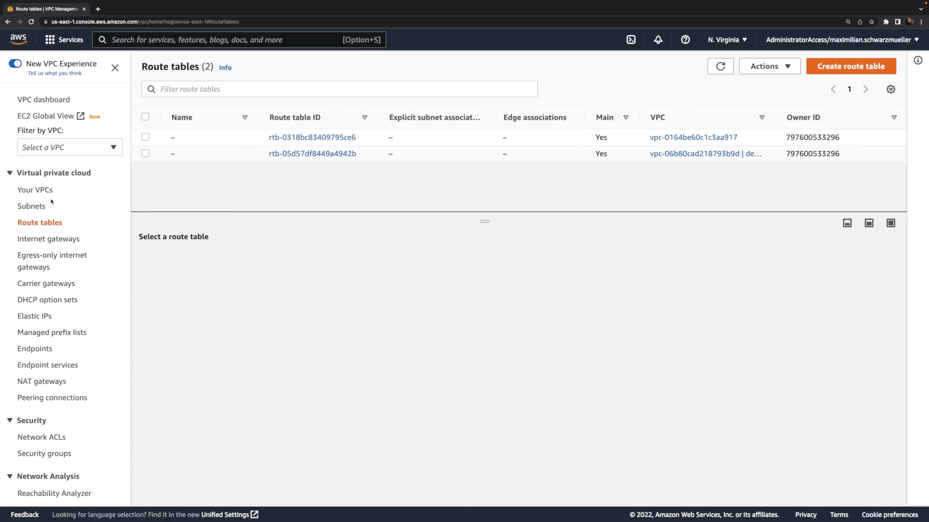
left_click(35, 190)
left_click(325, 156)
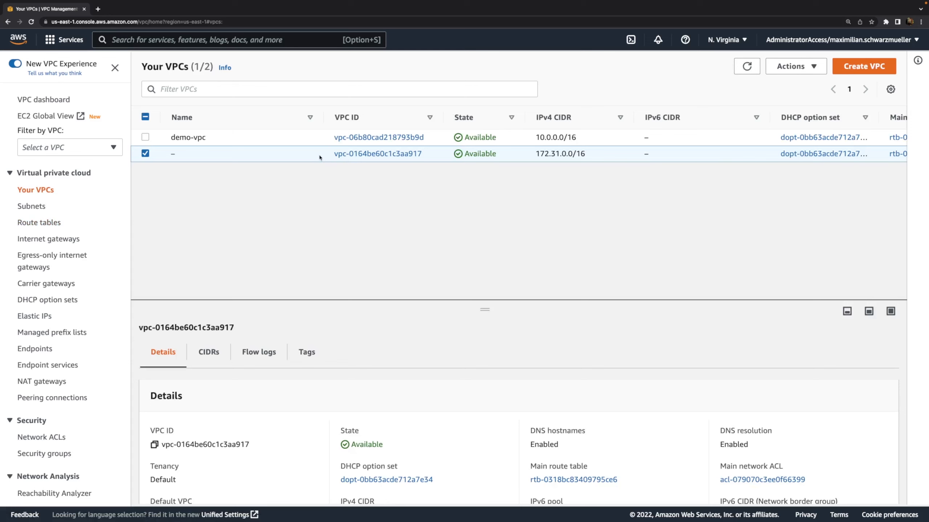
left_click(307, 138)
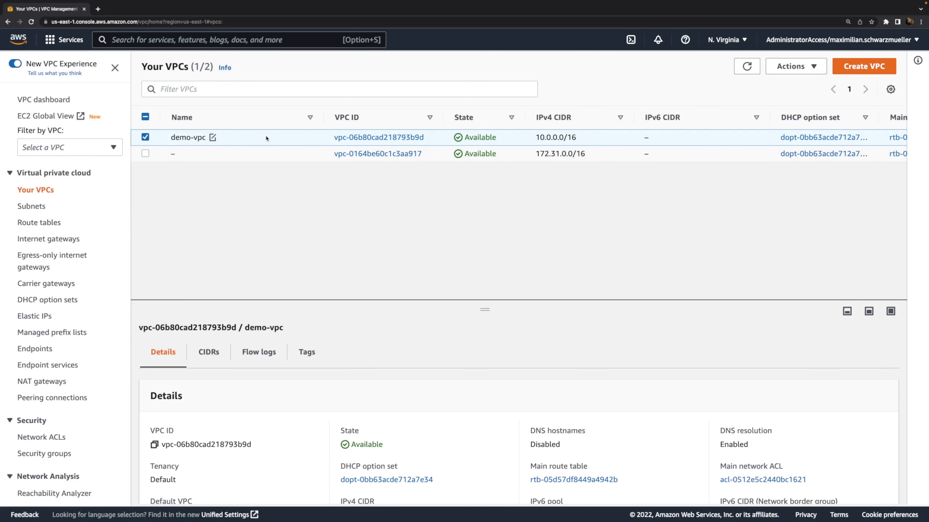
- Examine the details of demo-vpc's main route table and the destination and target of its route
left_click(44, 218)
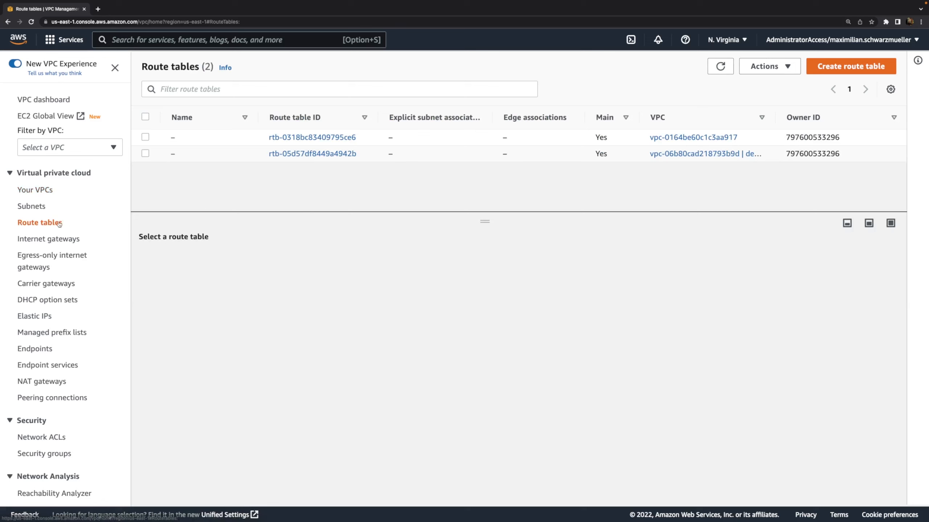
left_click(457, 154)
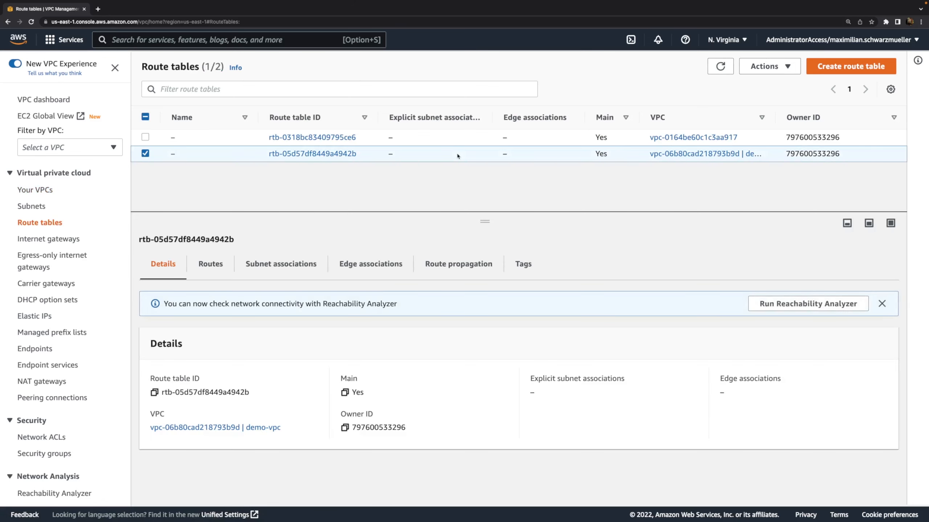
left_click_drag(238, 415, 293, 440)
left_click(213, 267)
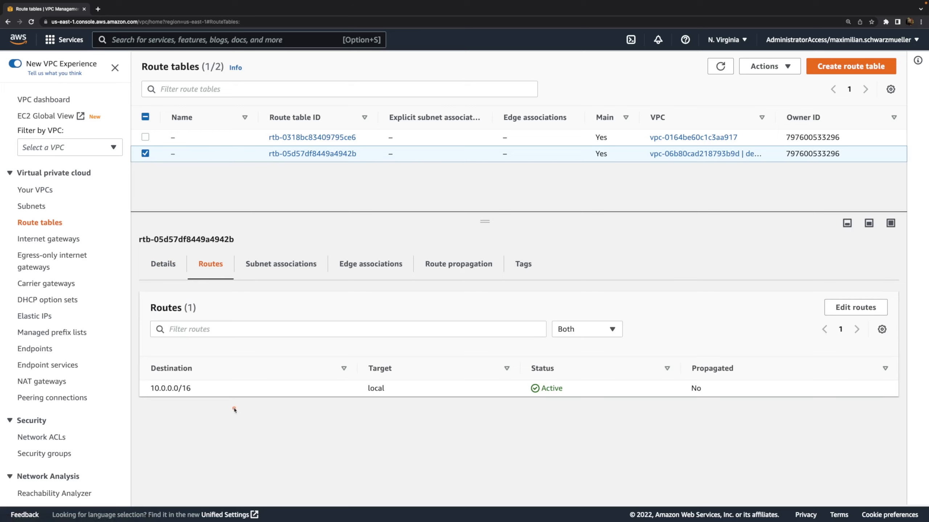
left_click_drag(139, 378, 210, 400)
mouse_move(362, 378)
left_mouse_down()
mouse_move(414, 409)
mouse_move(414, 397)
left_mouse_up()
- Examine the subnet associations of demo-vpc's main route table, including the subnets without explicit associations
left_click(296, 267)
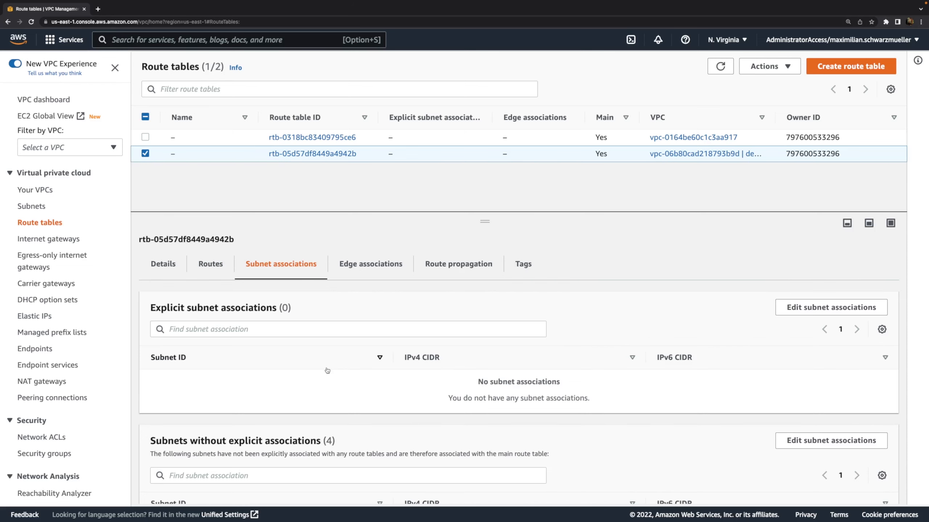
scroll(327, 371, "down", 2)
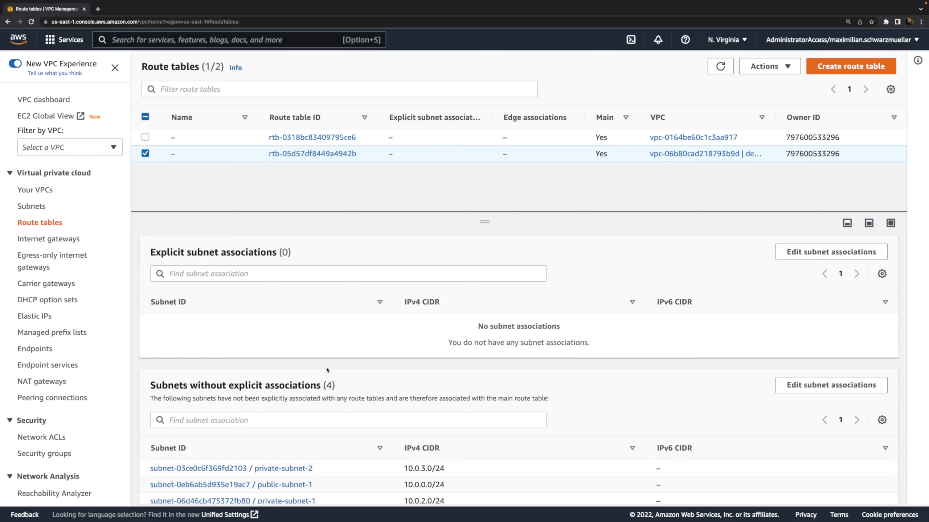
scroll(326, 370, "down", 1)
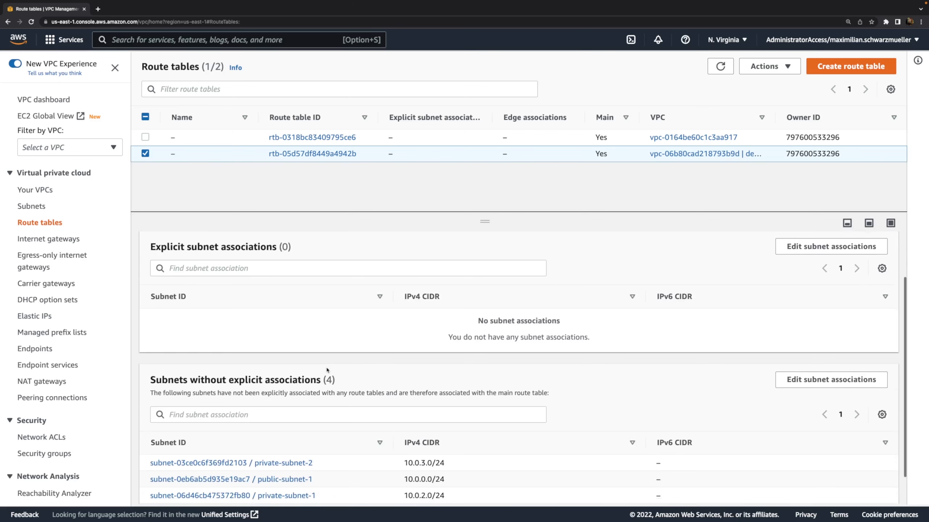
scroll(326, 368, "down", 2)
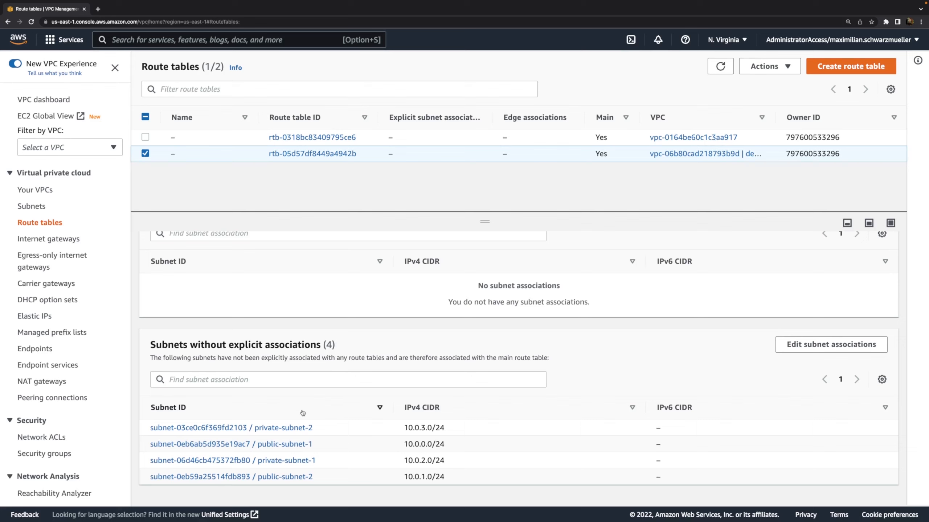
left_click_drag(144, 417, 336, 490)
scroll(335, 491, "up", 3)
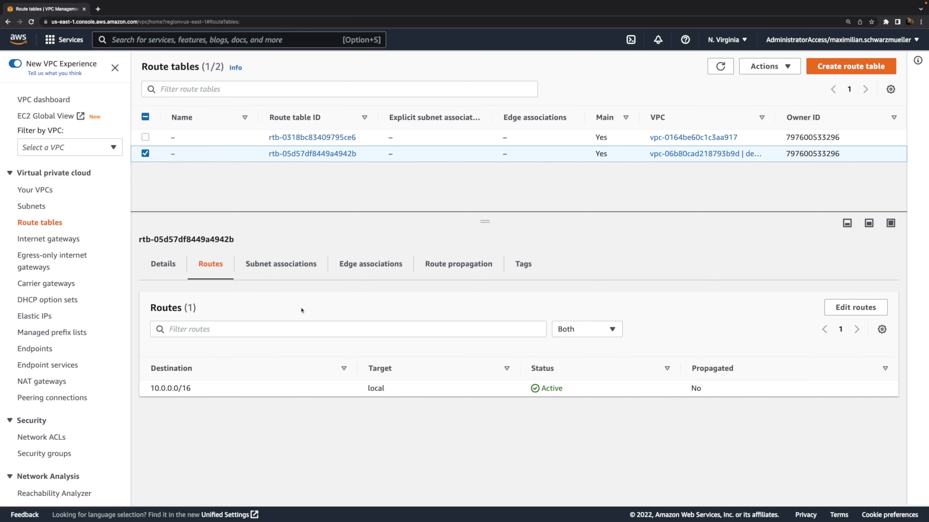
left_click(285, 273)
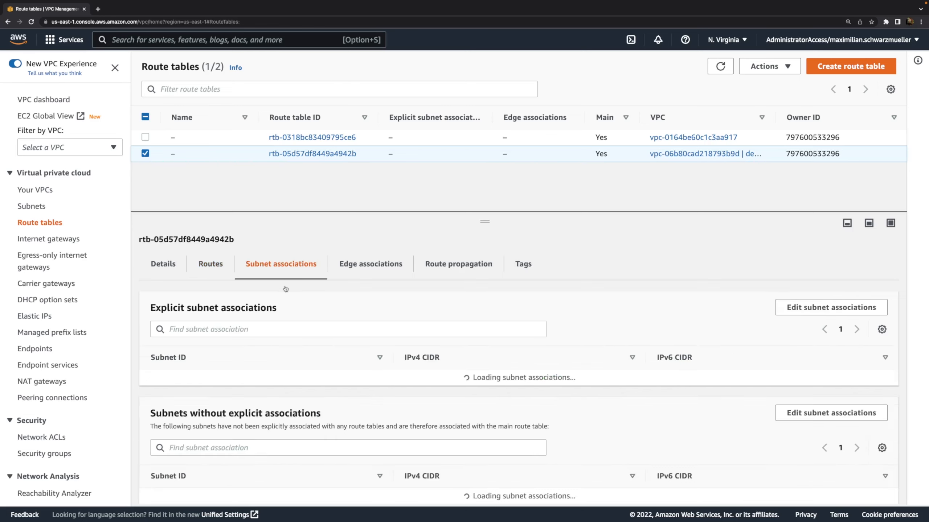
scroll(390, 399, "down", 2)
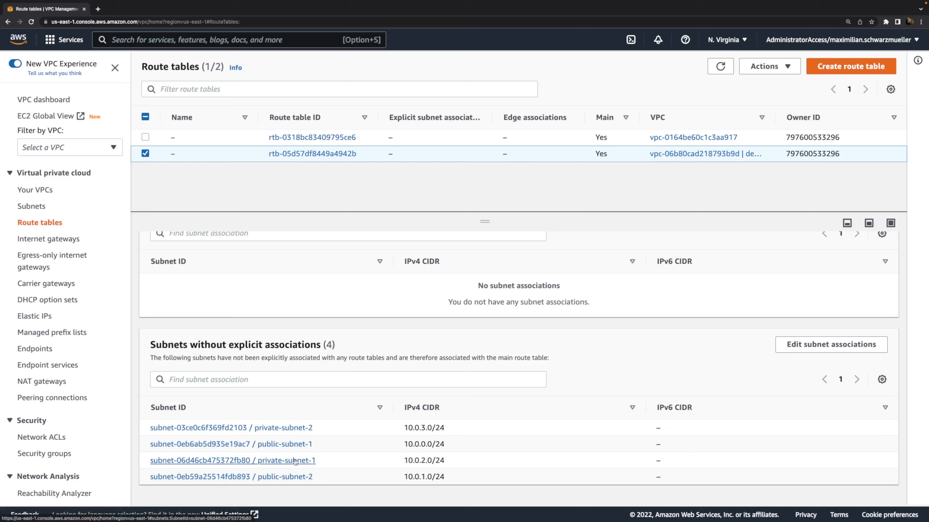
- View the internet gateways list and the details of the existing gateway
left_click(54, 240)
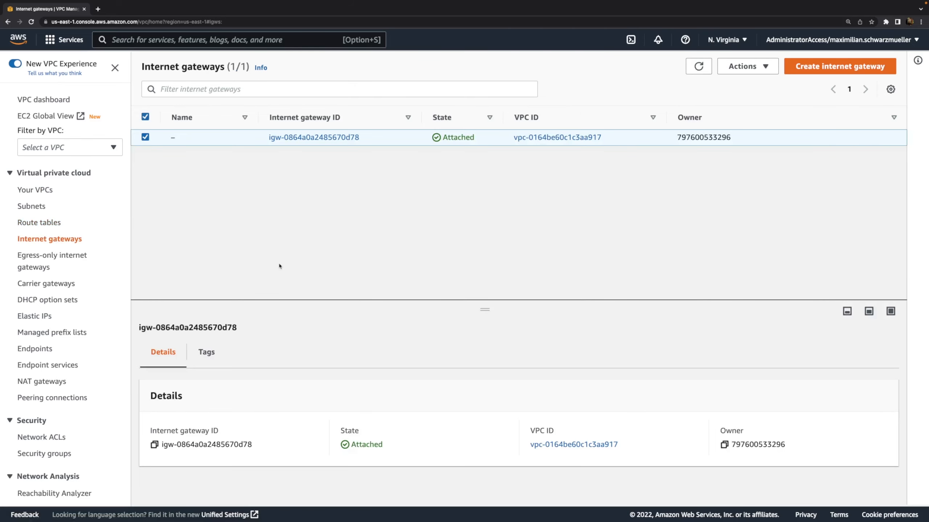
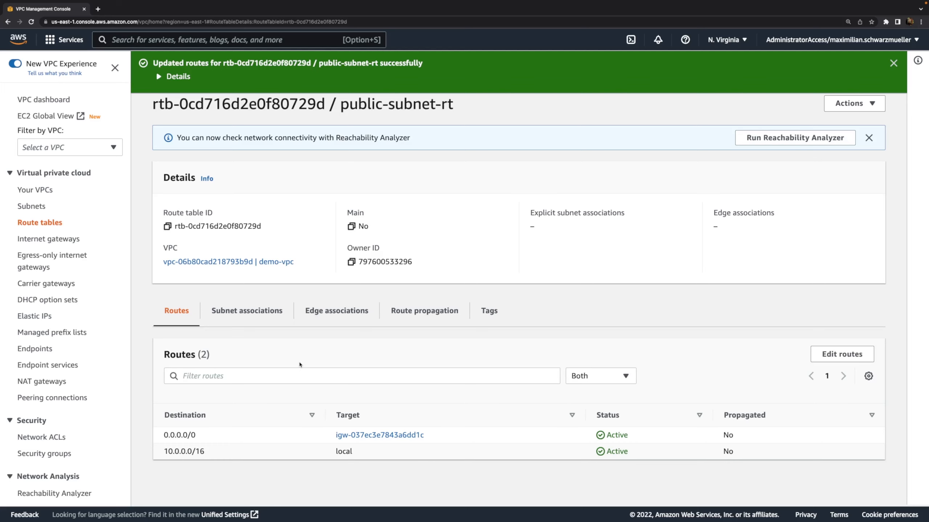
- Explicitly associate public-subnet-1 and public-subnet-2 with the public-subnet-rt route table and save the associations
left_click(247, 310)
scroll(304, 382, "down", 3)
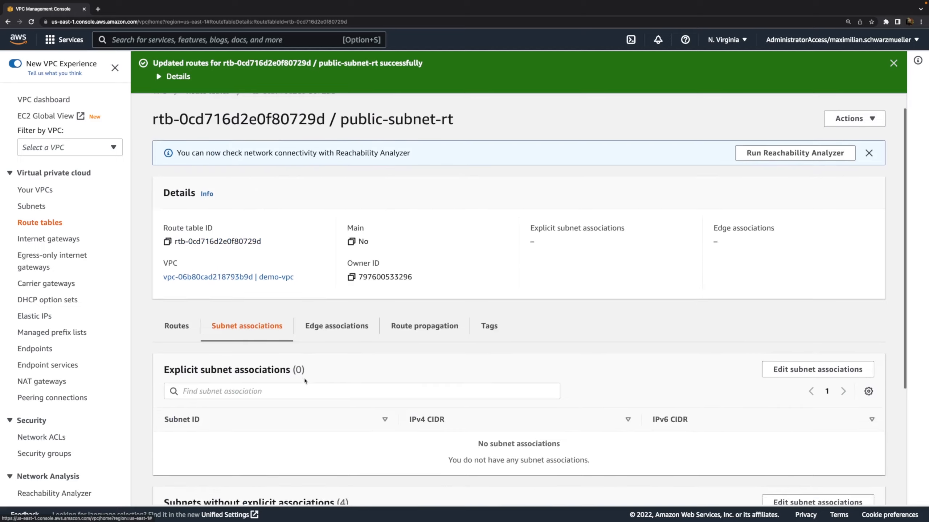
scroll(305, 381, "down", 1)
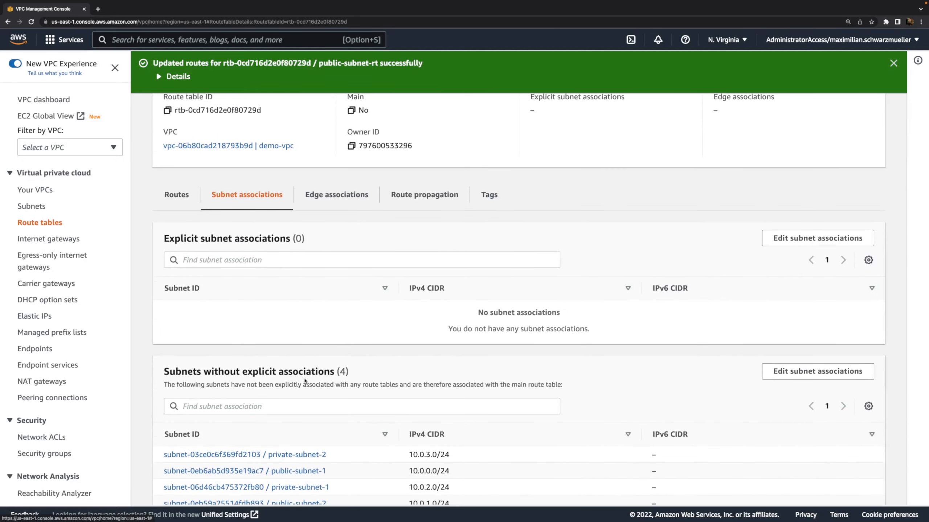
scroll(304, 381, "down", 2)
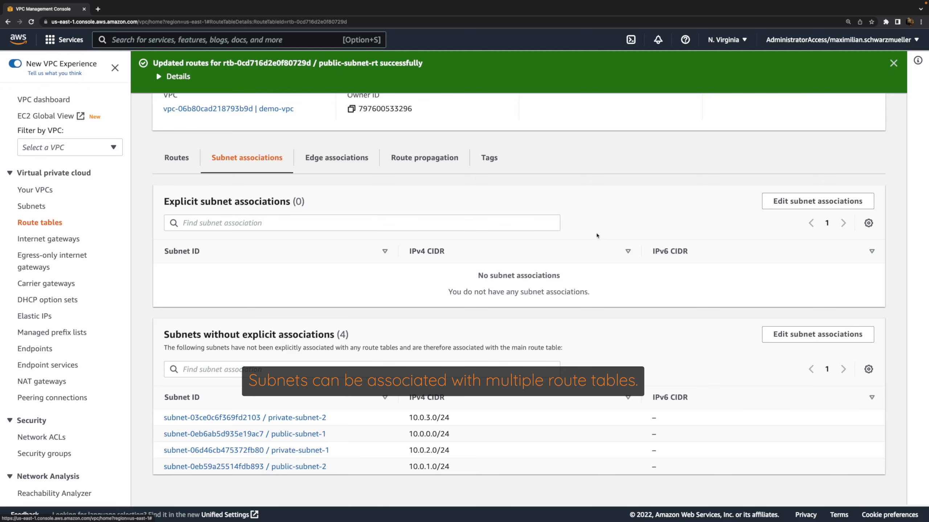
left_click(791, 204)
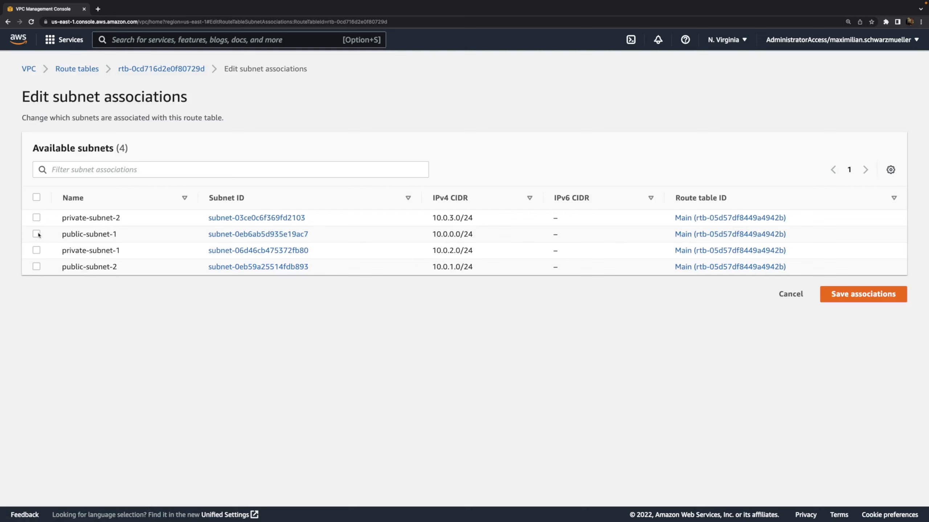
left_click(37, 234)
left_click(37, 266)
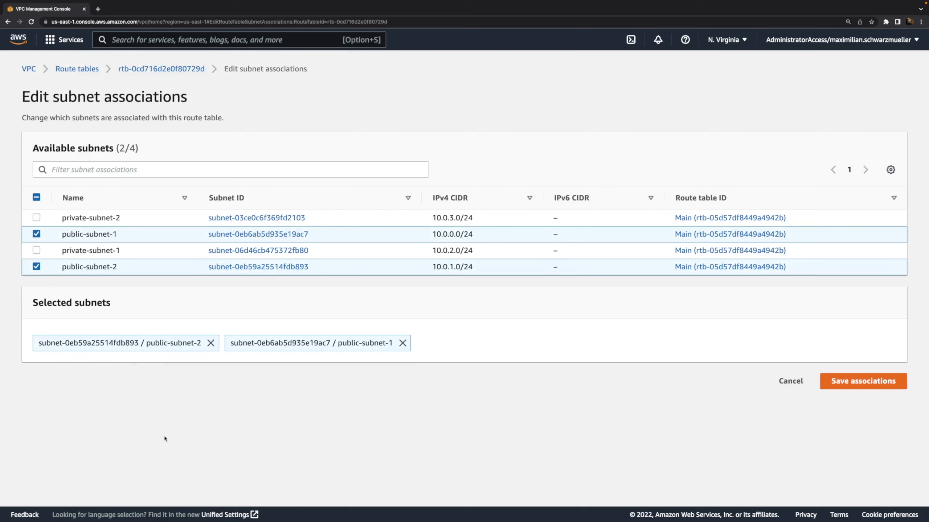
left_click(852, 384)
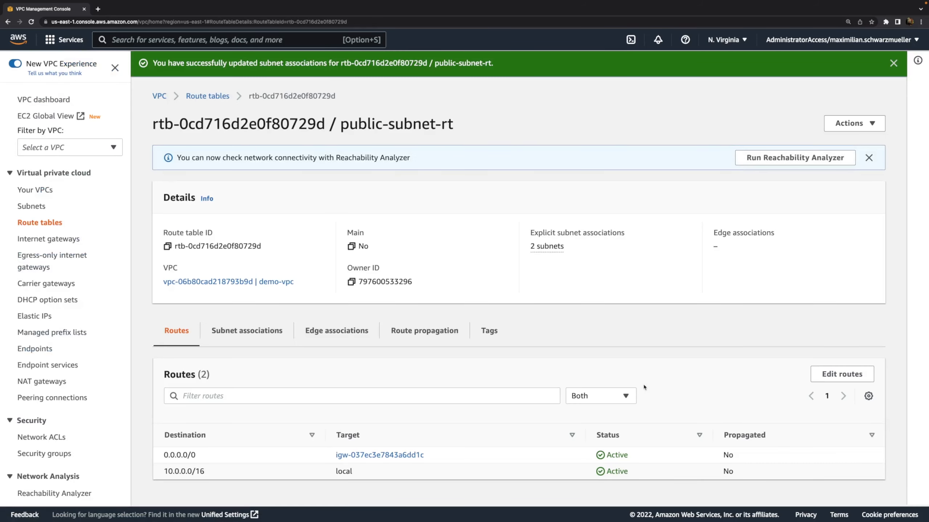
- Review the explicit subnet associations of public-subnet-rt and the subnets without explicit associations
left_click(271, 328)
scroll(271, 326, "down", 2)
scroll(271, 326, "down", 1)
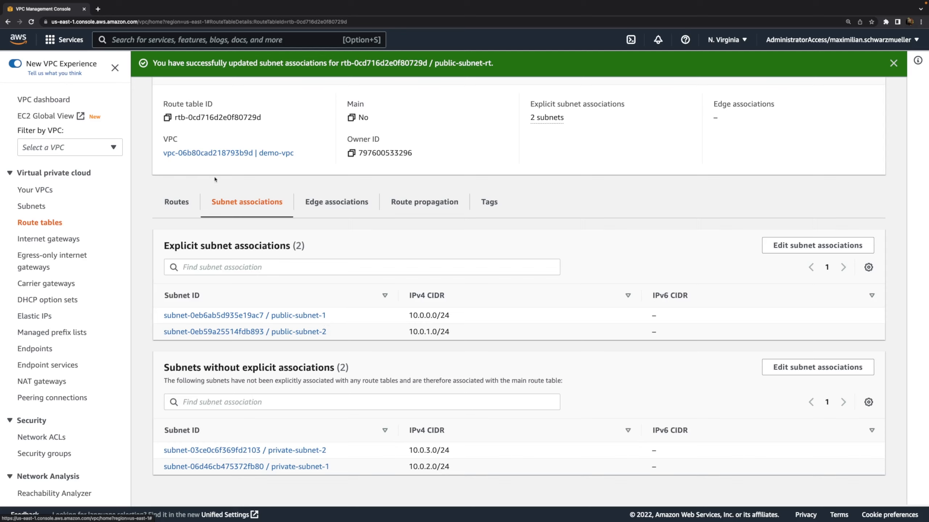
- Explicitly associate private-subnet-1 and private-subnet-2 with demo-vpc's main route table and save the associations
left_click(41, 224)
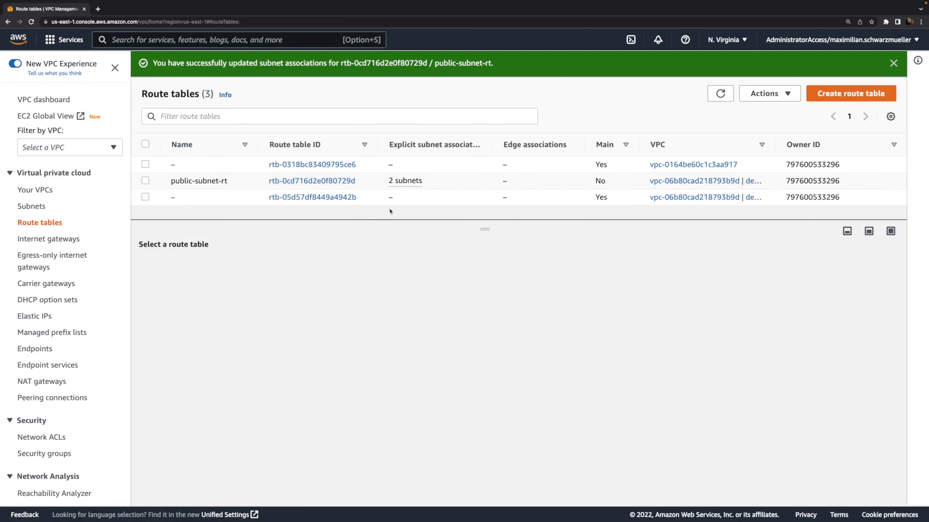
left_click(296, 201)
left_click(256, 307)
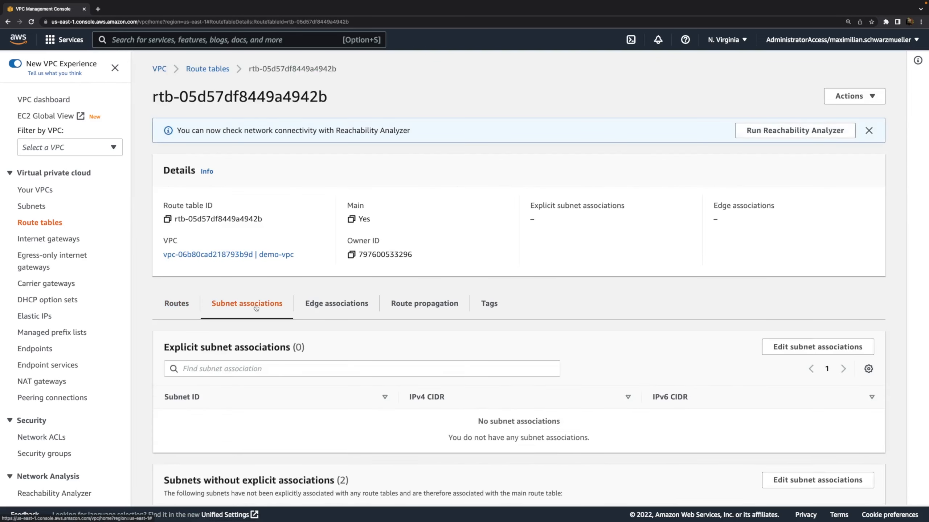
scroll(256, 307, "down", 3)
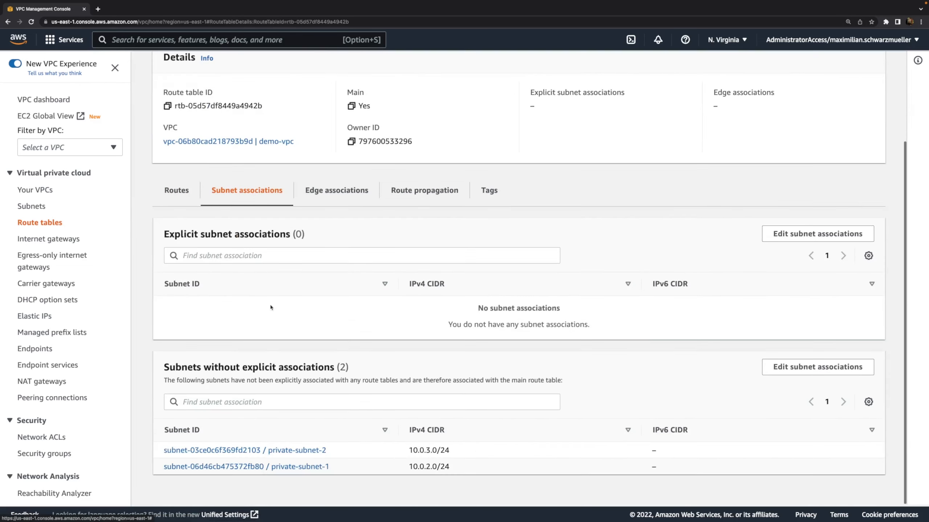
left_click(814, 234)
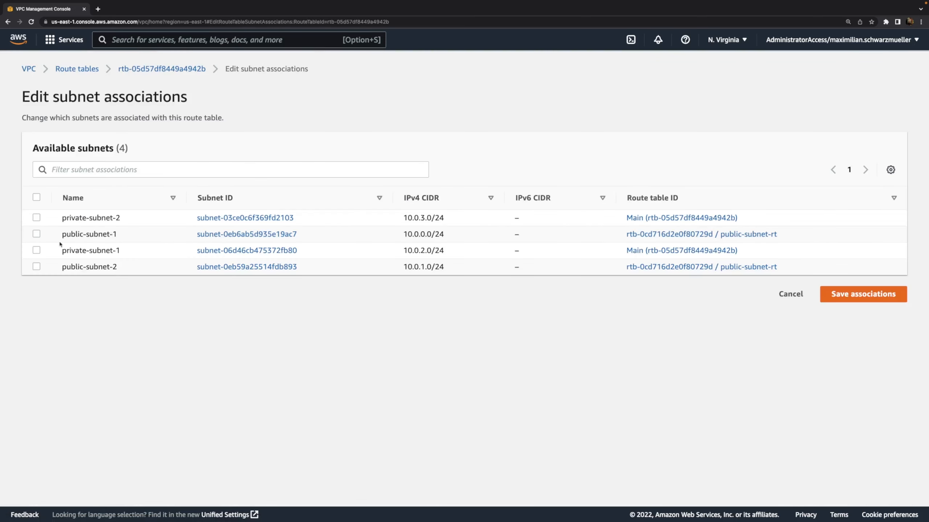
left_click(36, 218)
left_click(36, 250)
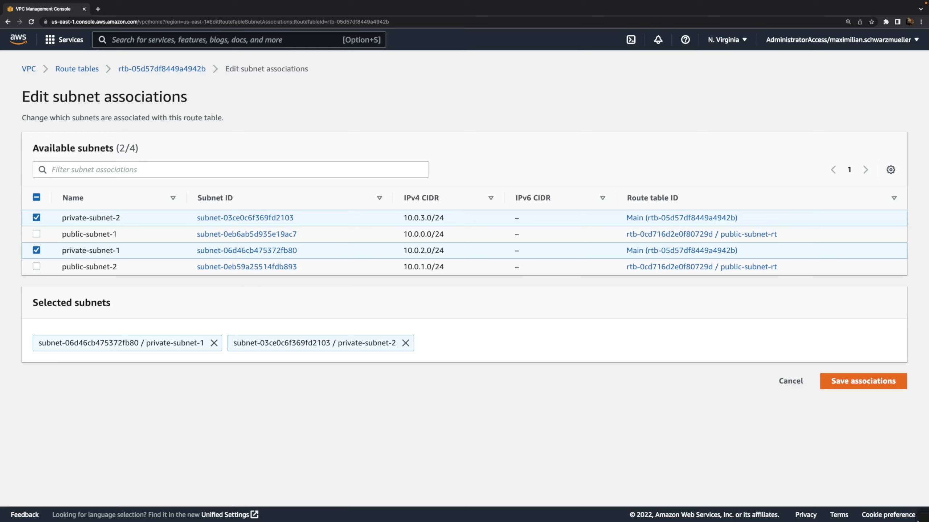
left_click(868, 387)
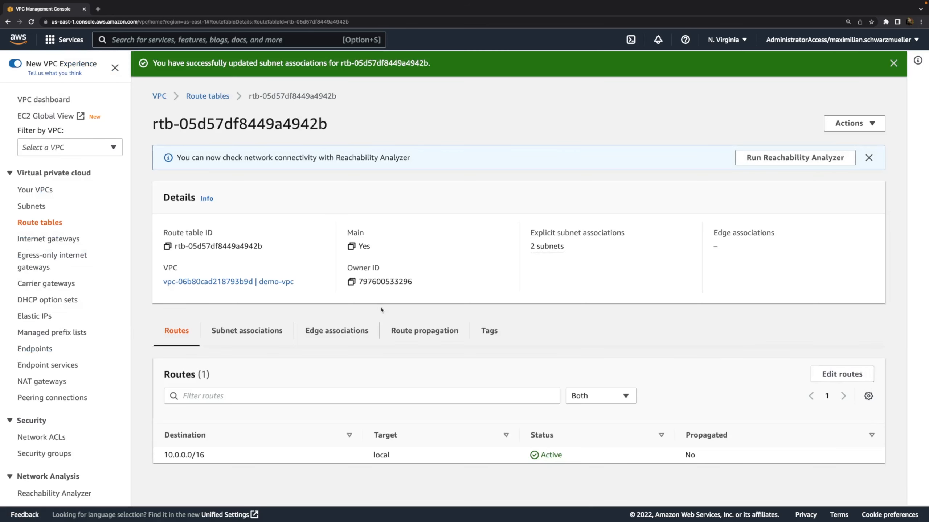
- Reopen public-subnet-rt from the route tables list and check its subnet associations
left_click(53, 223)
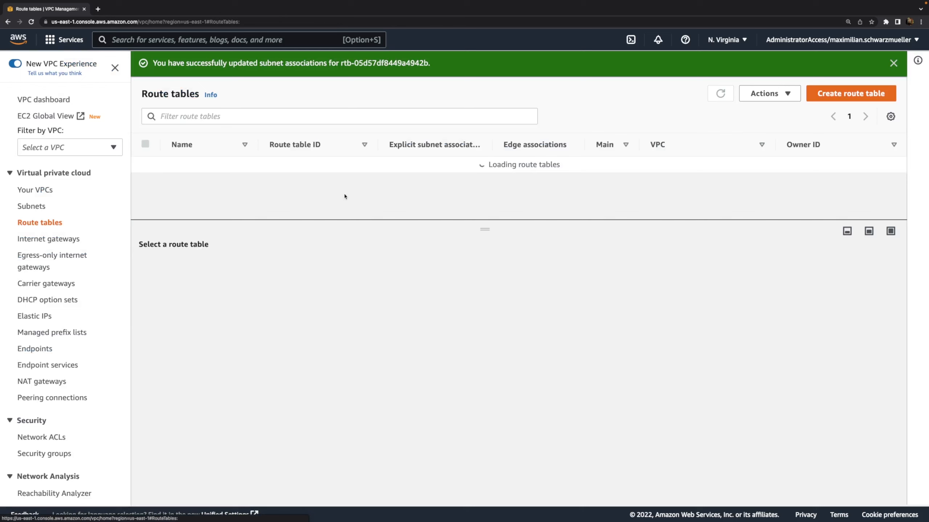
left_click(293, 181)
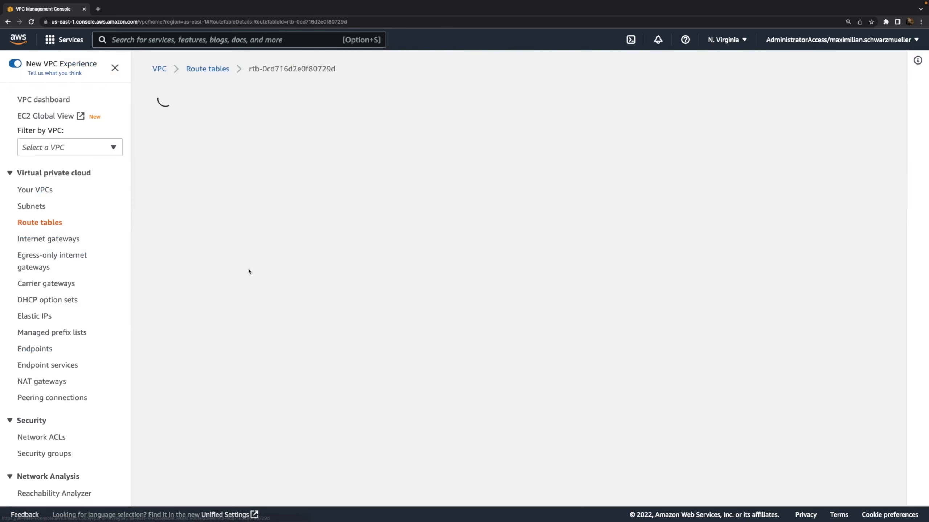
left_click(253, 304)
scroll(256, 311, "down", 3)
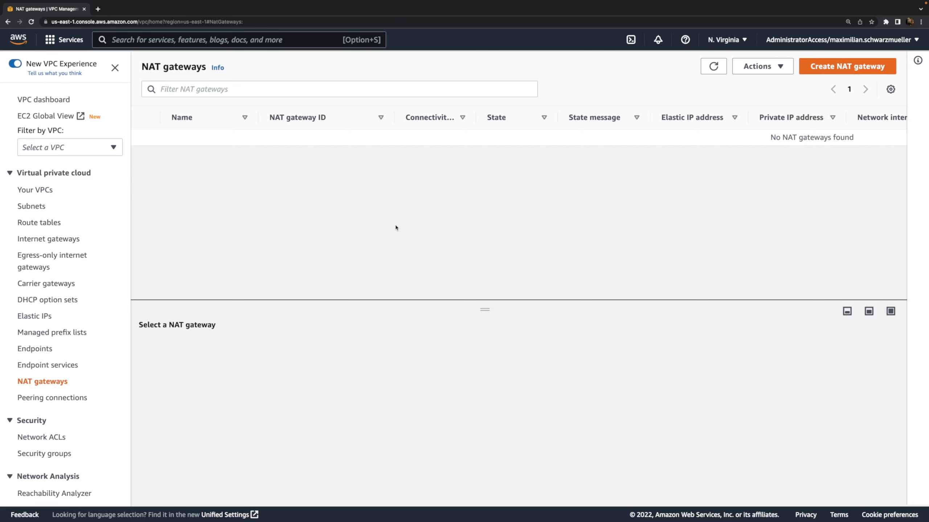
- Examine the NAT gateway creation settings, including the available subnets, and leave without creating a gateway
left_click(819, 72)
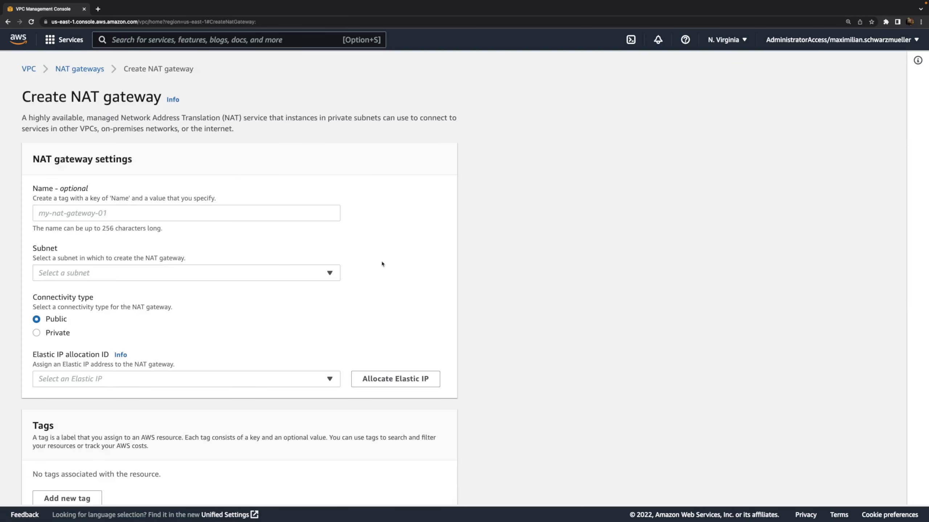
scroll(382, 264, "down", 1)
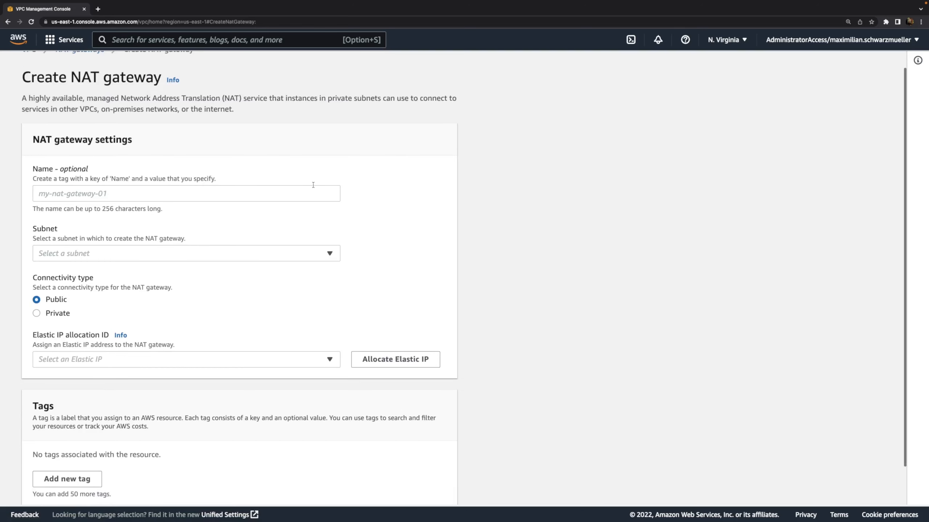
scroll(311, 177, "down", 1)
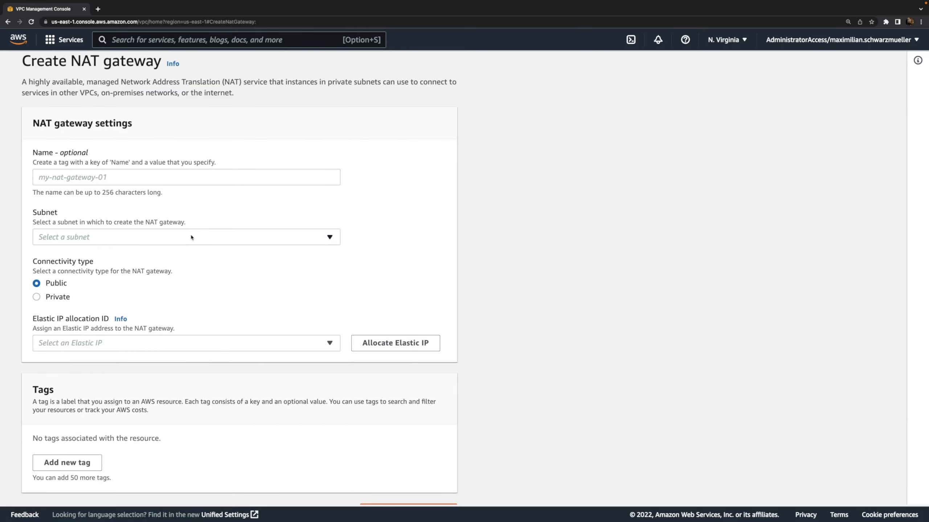
left_click(95, 238)
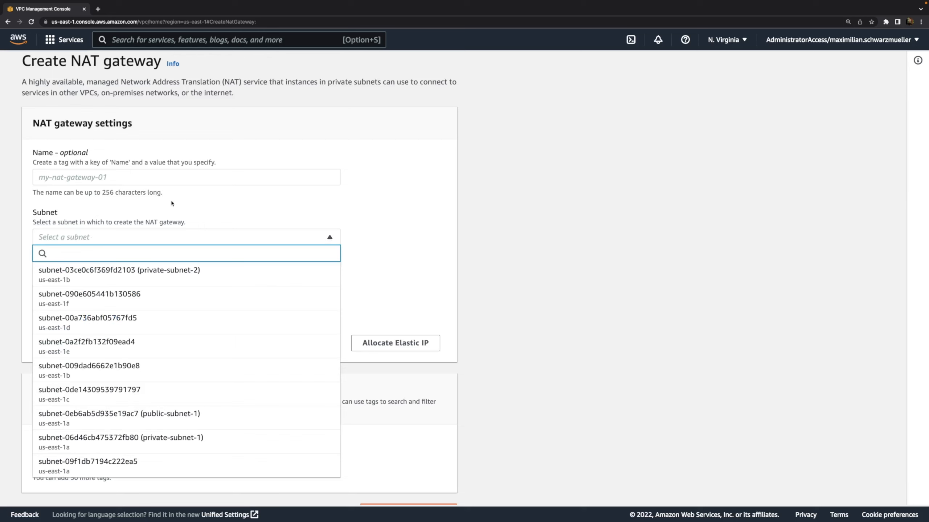
left_click(208, 209)
scroll(322, 457, "down", 2)
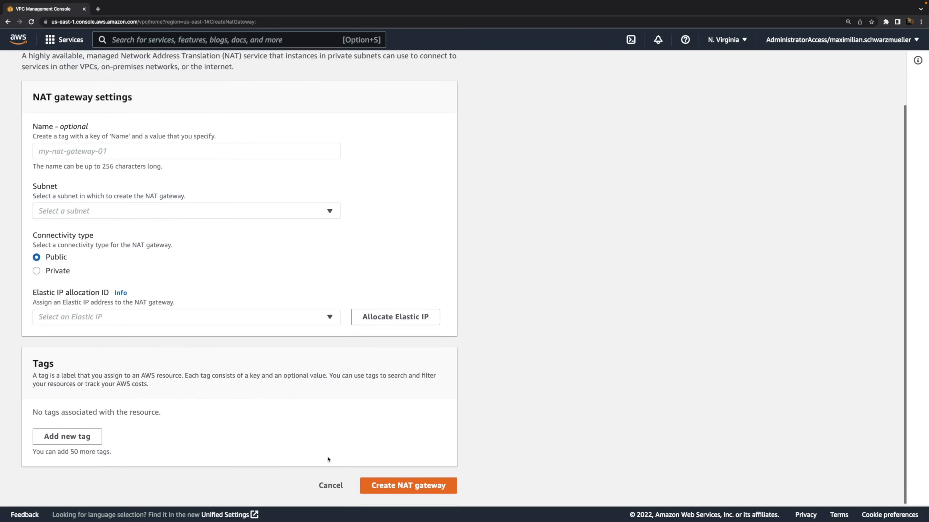
left_click(325, 486)
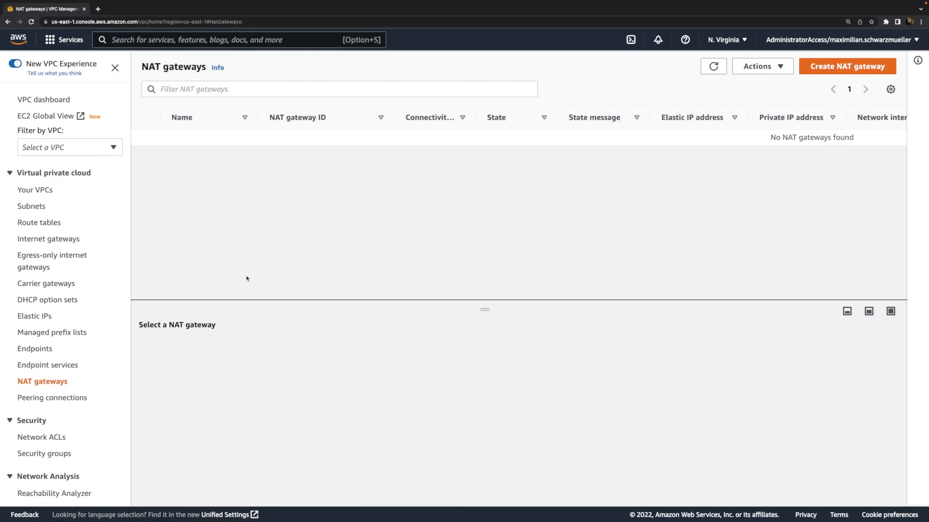
- Look at private-subnet-1's details and its editable auto-assign IP and resource-based name settings without changing them
left_click(43, 212)
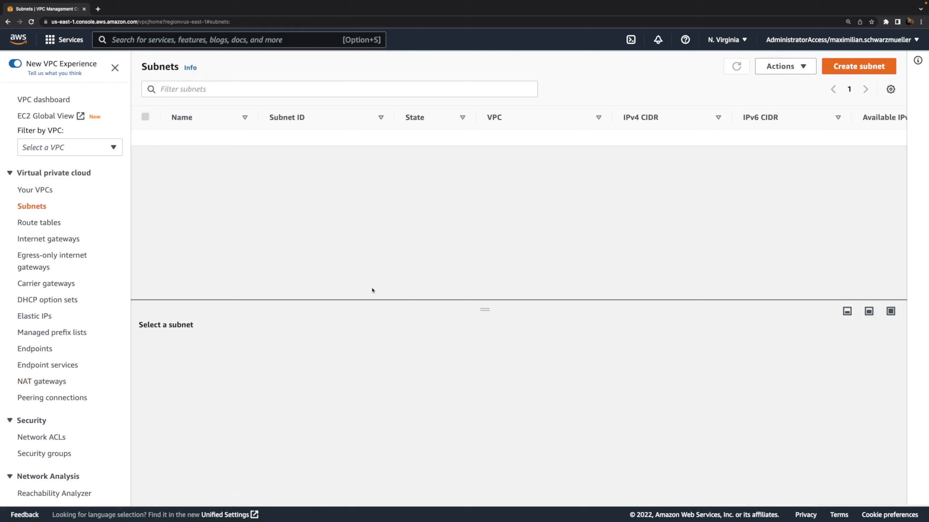
left_click(285, 252)
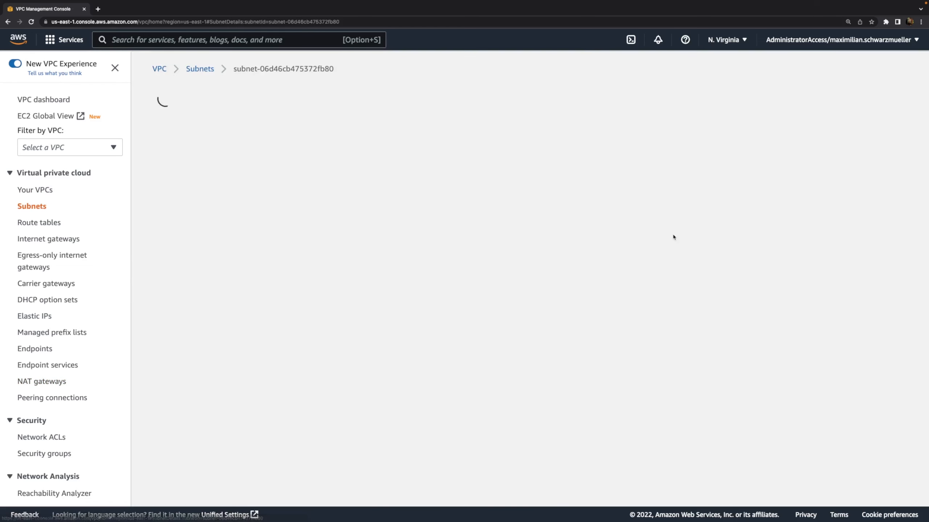
left_click(866, 101)
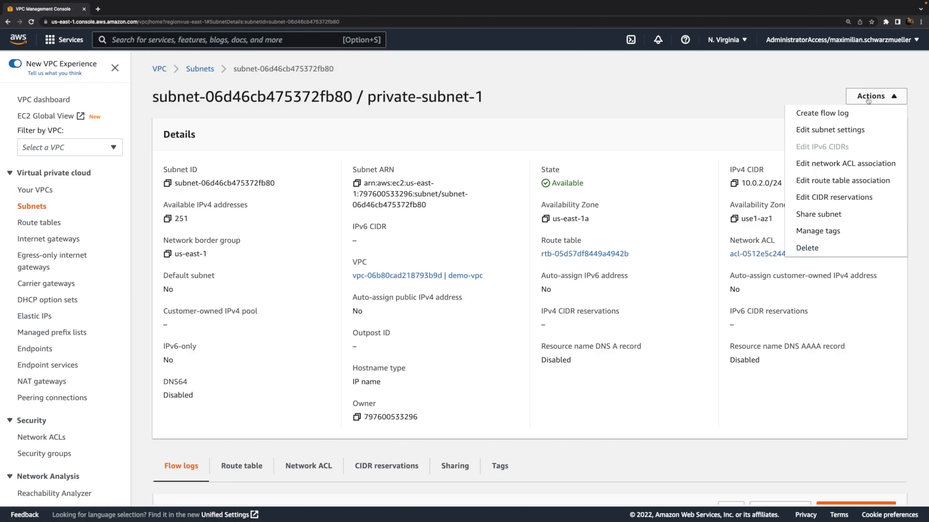
left_click(862, 134)
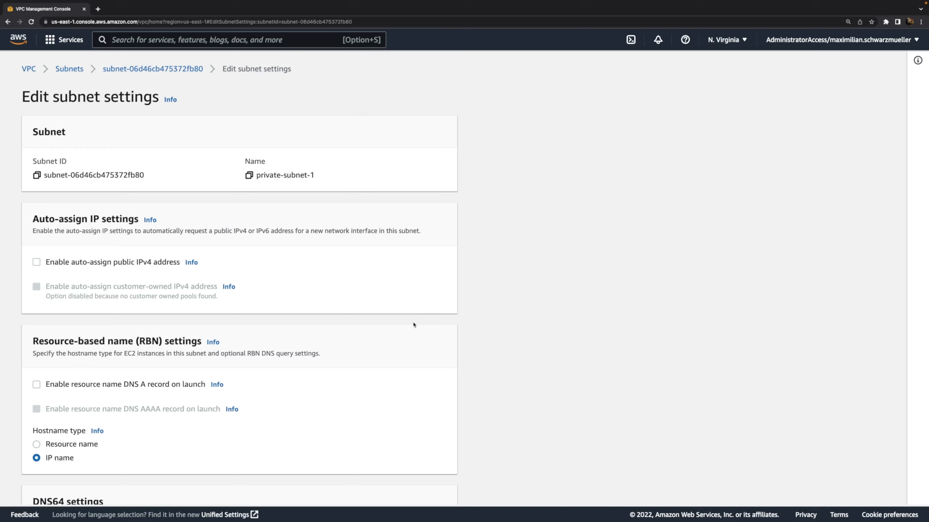
key("alt+Left")
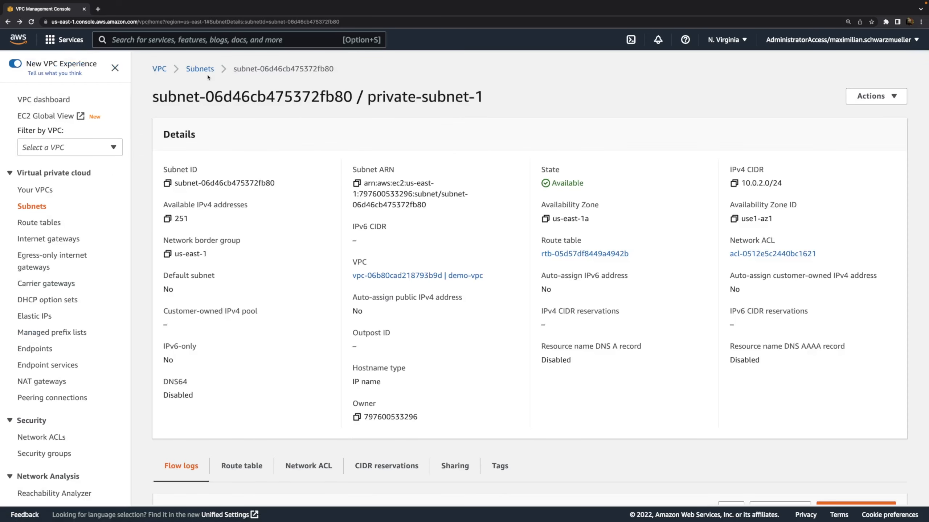
- Enable auto-assign public IPv4 address and resource name DNS A record on launch for public-subnet-1, and save the settings
left_click(207, 73)
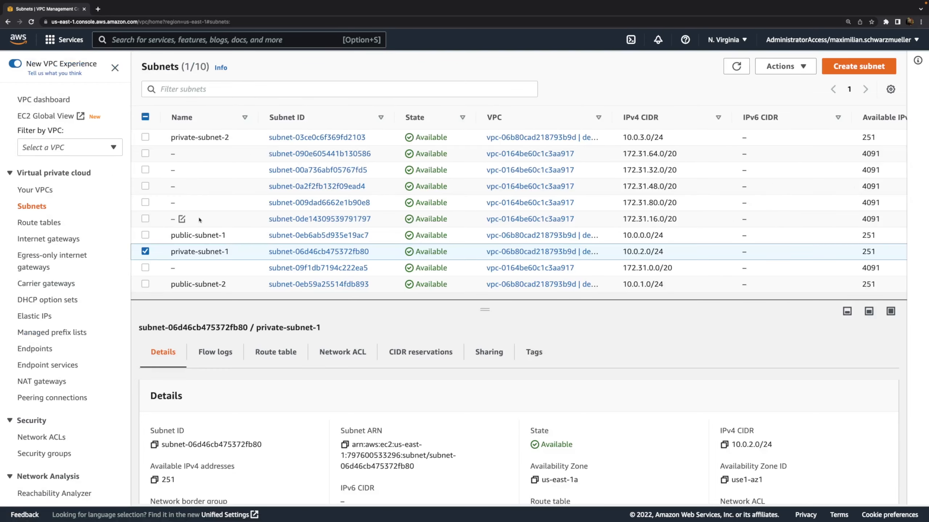
left_click(145, 252)
left_click(145, 235)
left_click(146, 284)
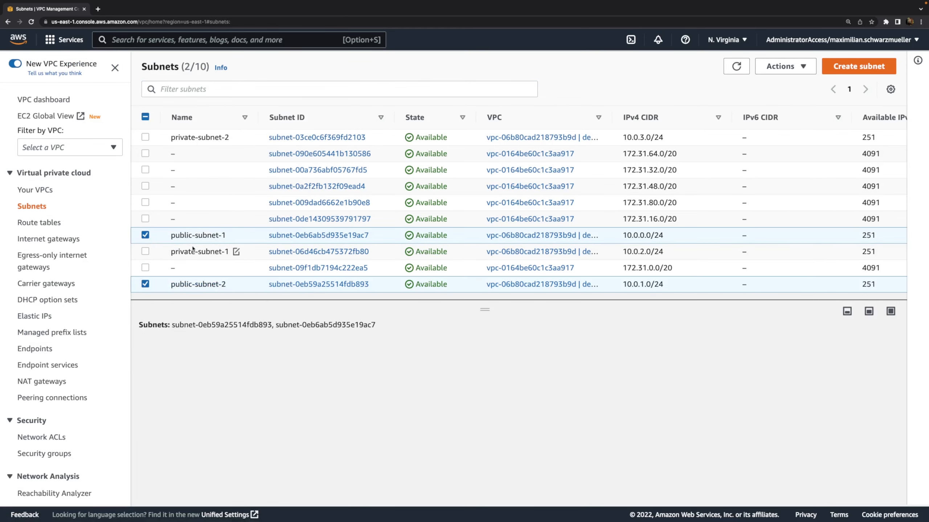
left_click(145, 285)
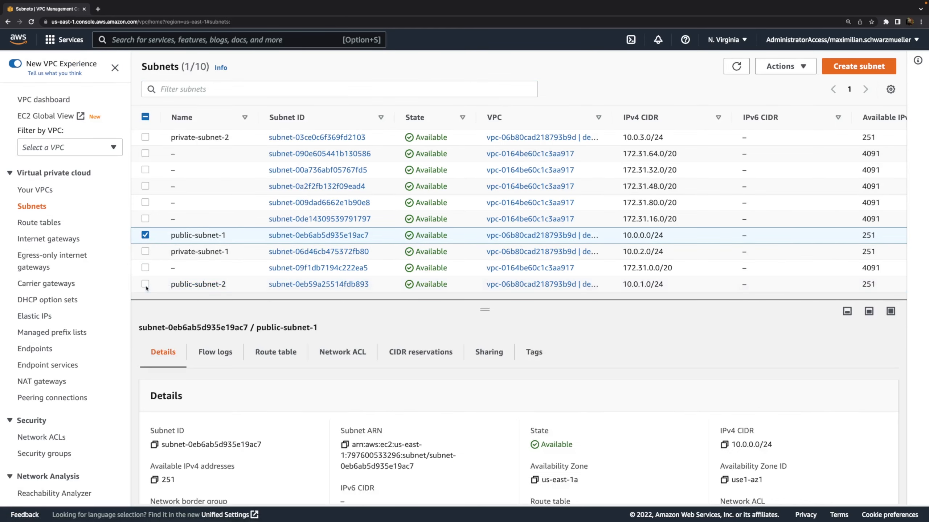
left_click(783, 67)
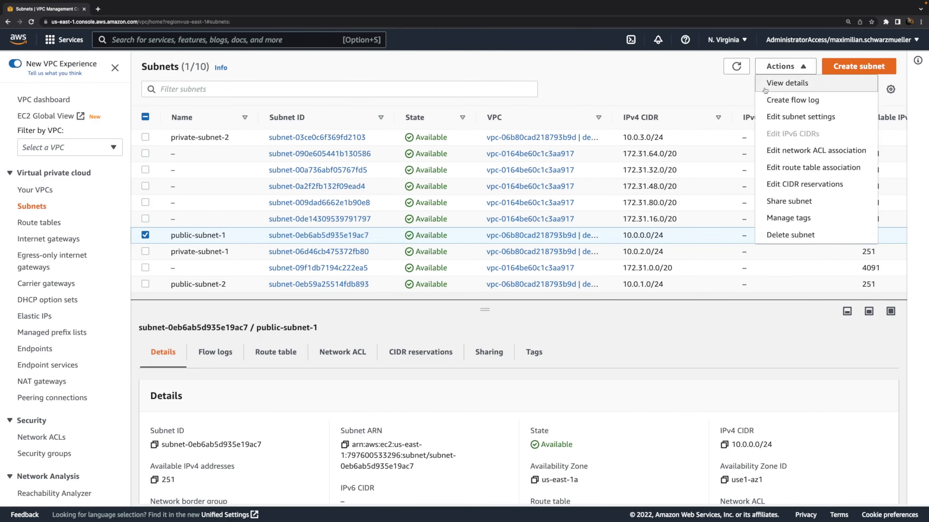
left_click(786, 117)
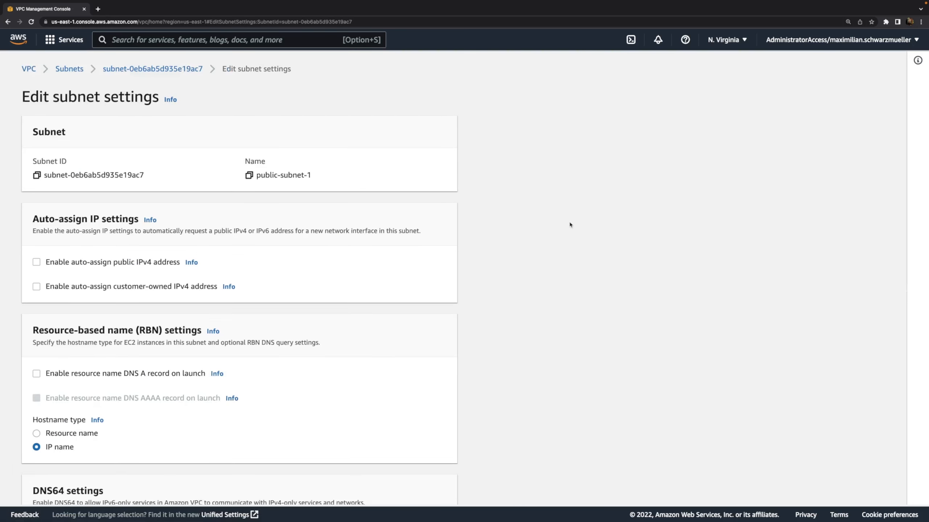
left_click(48, 259)
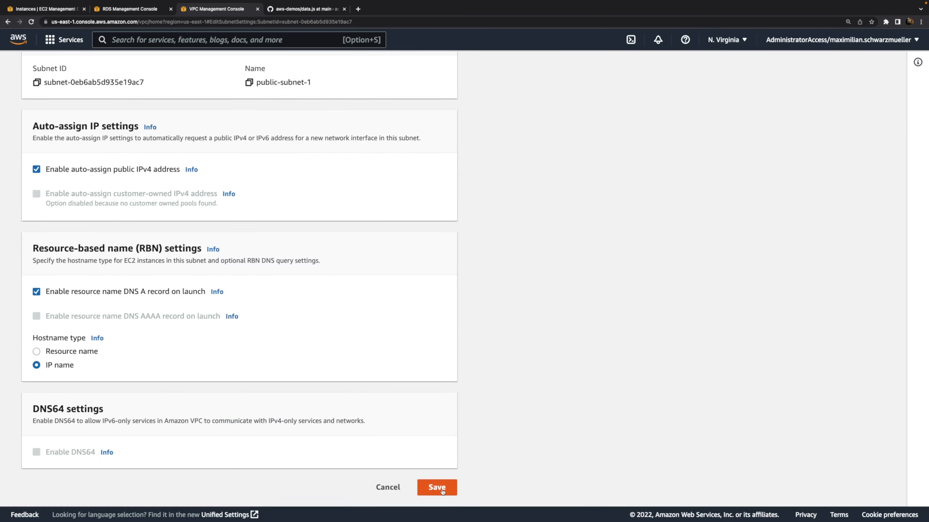
left_click(436, 487)
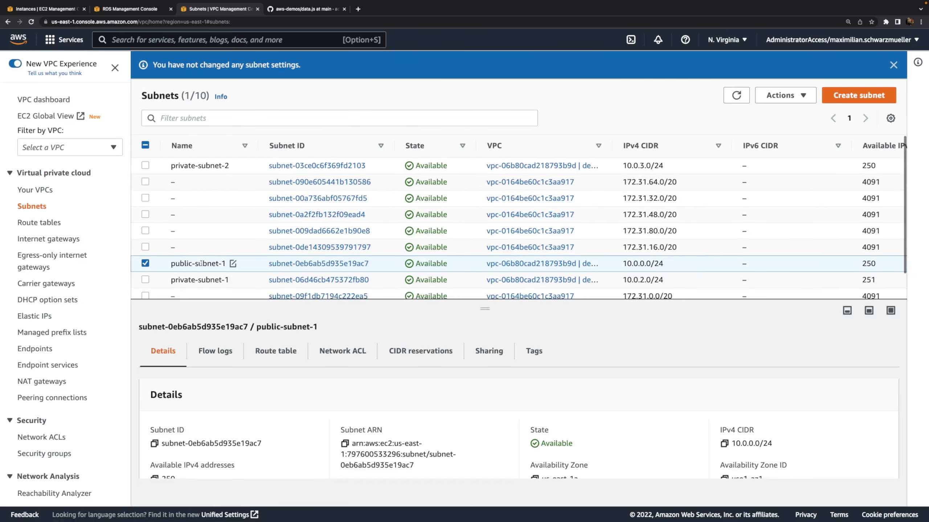
- Enable auto-assign public IPv4 address and resource name DNS A record on launch for public-subnet-2, and save the settings
scroll(200, 264, "down", 1)
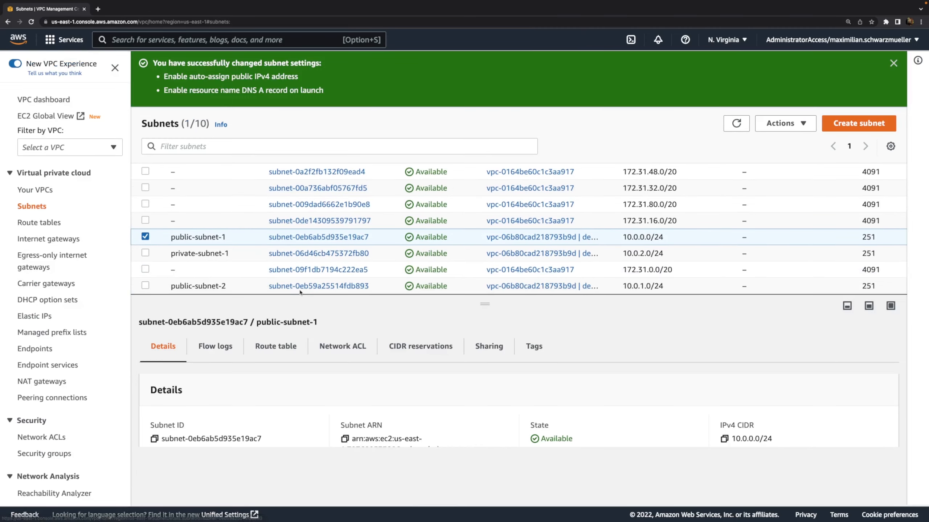
left_click(300, 291)
left_click(782, 123)
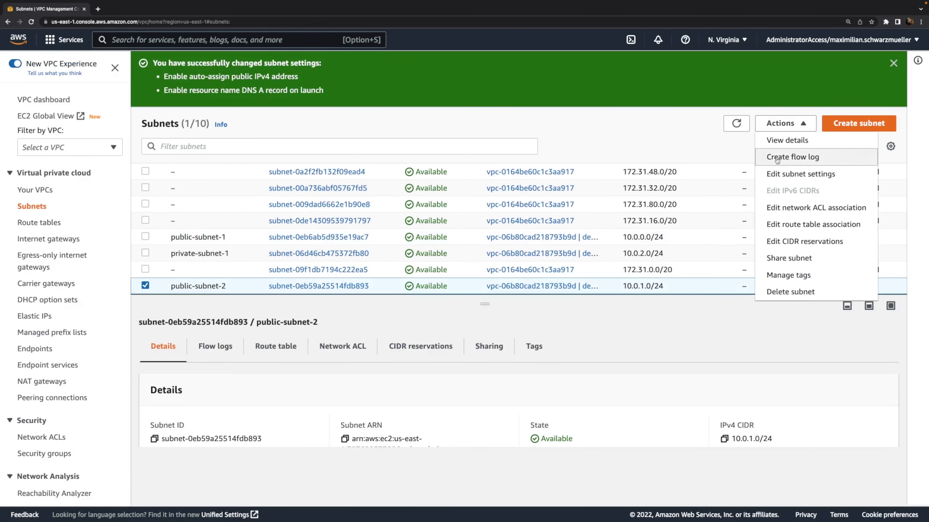
left_click(782, 175)
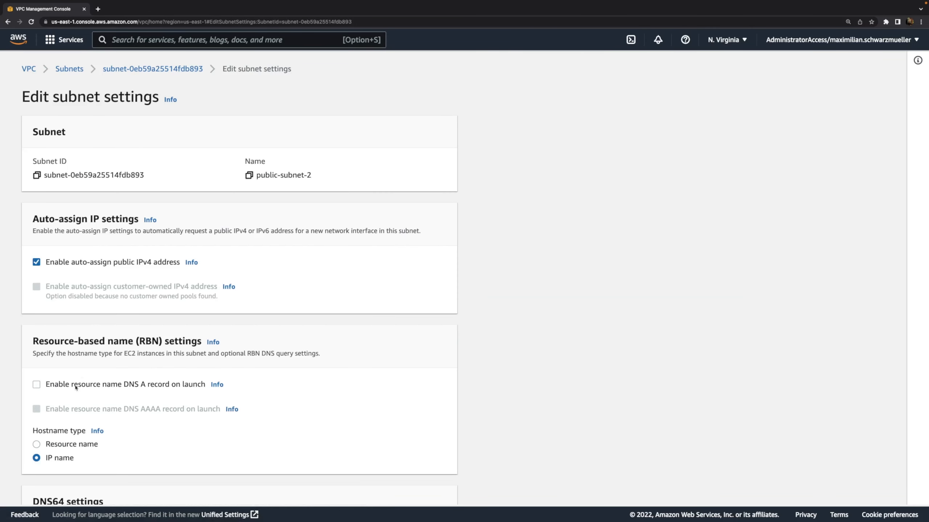
left_click(56, 388)
scroll(255, 417, "down", 3)
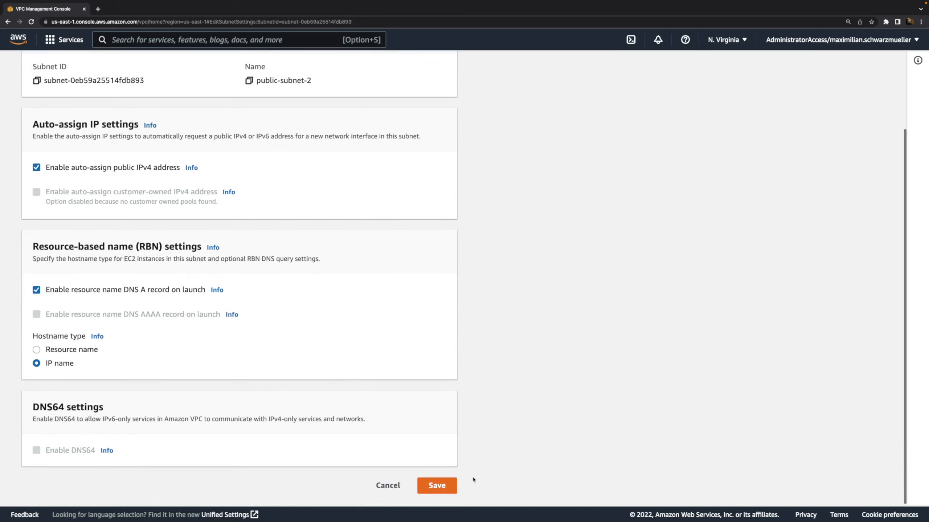
left_click(445, 492)
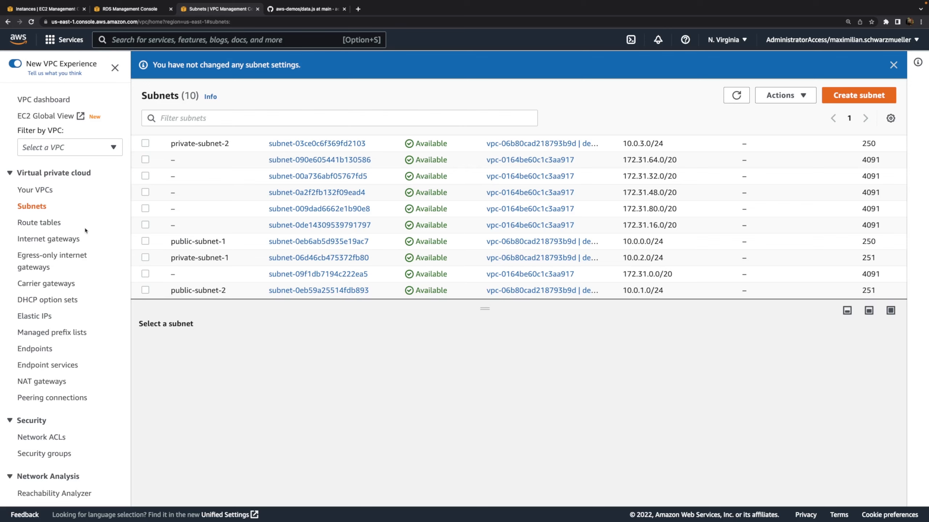
- Look at the DNS resolution setting of demo-vpc in the VPC list and leave without changing it
left_click(35, 189)
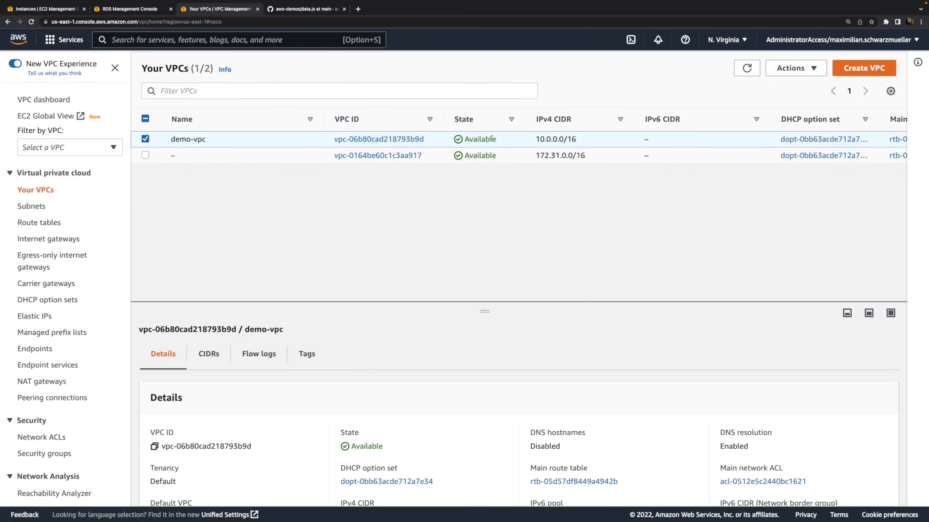
left_click(792, 68)
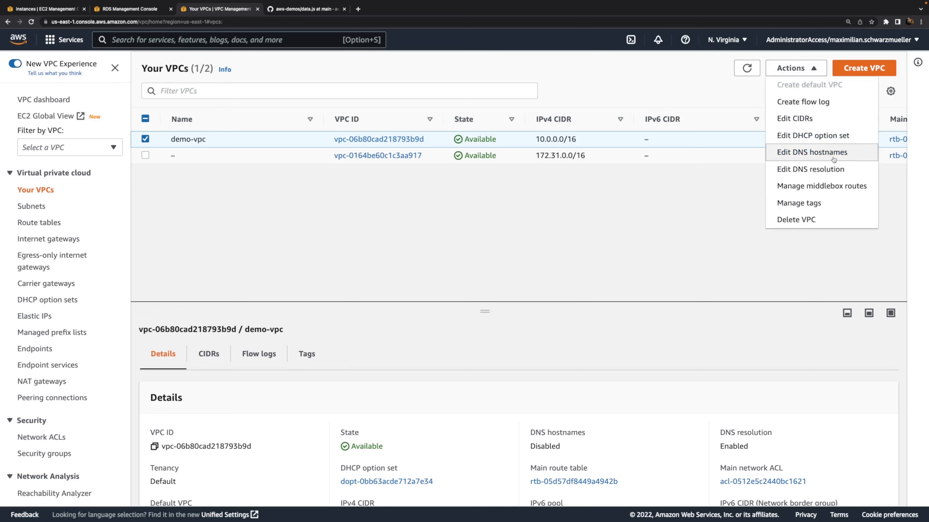
left_click(852, 175)
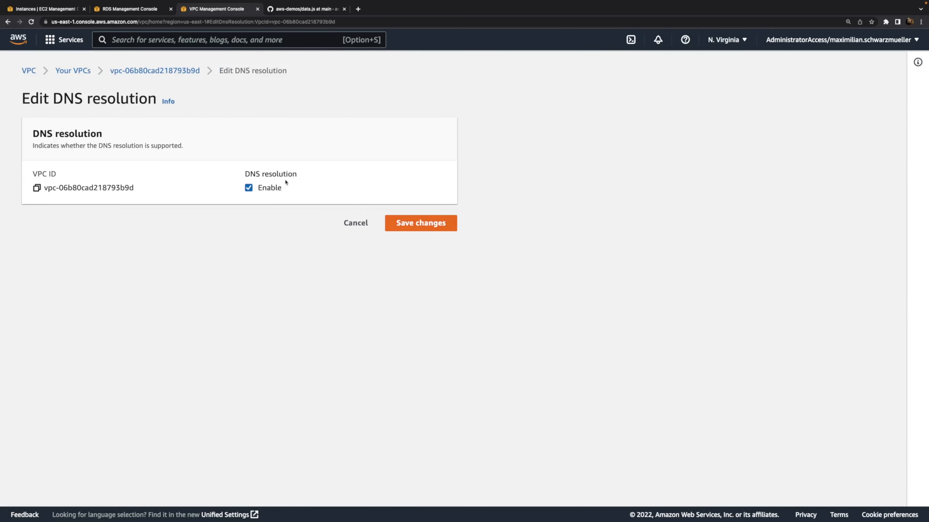
left_click_drag(233, 165, 335, 204)
left_click(334, 203)
left_click(355, 223)
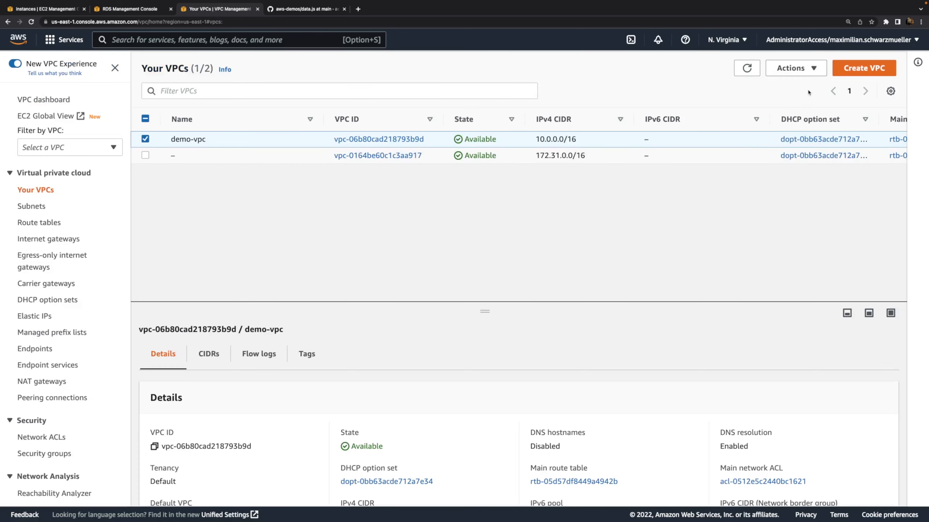
- Try enabling DNS hostnames for demo-vpc and leave the setting without saving
left_click(794, 68)
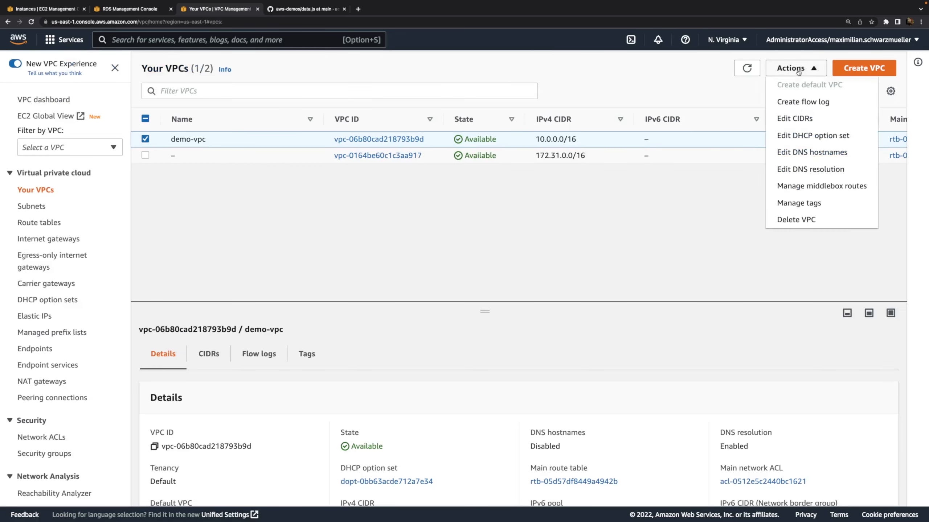
left_click(859, 158)
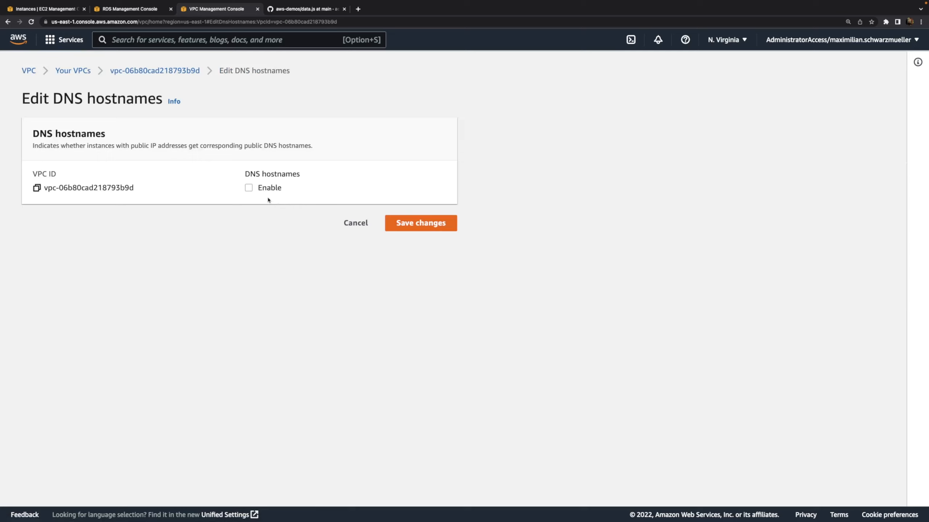
left_click(248, 188)
left_click_drag(241, 146, 352, 147)
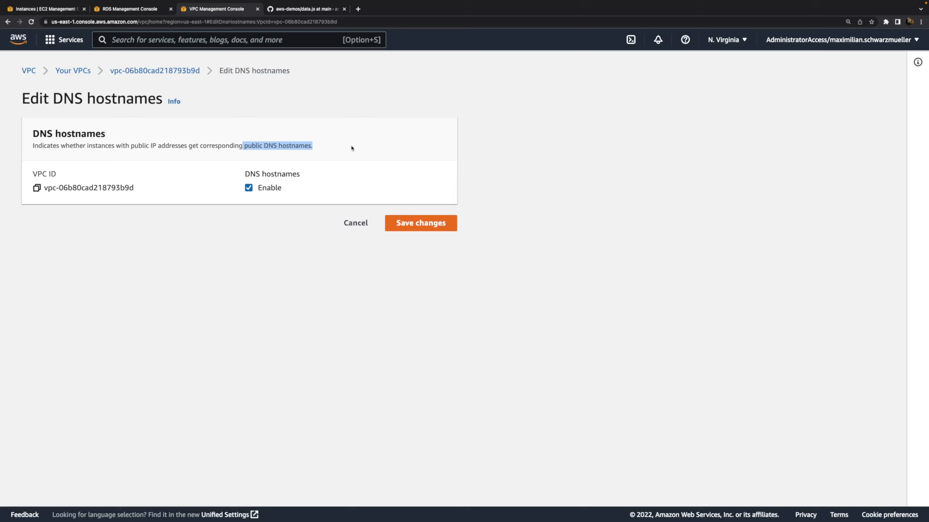
left_click(351, 148)
left_click_drag(234, 162, 333, 202)
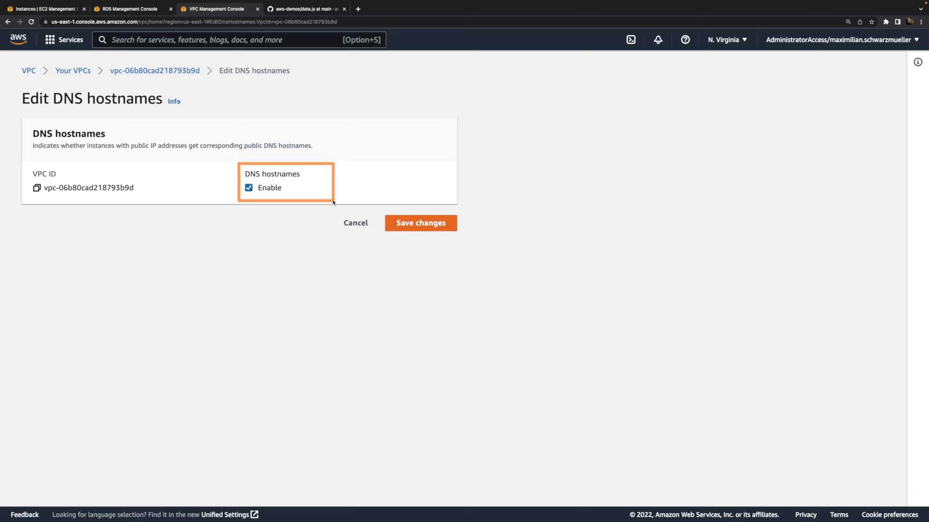
left_click(365, 231)
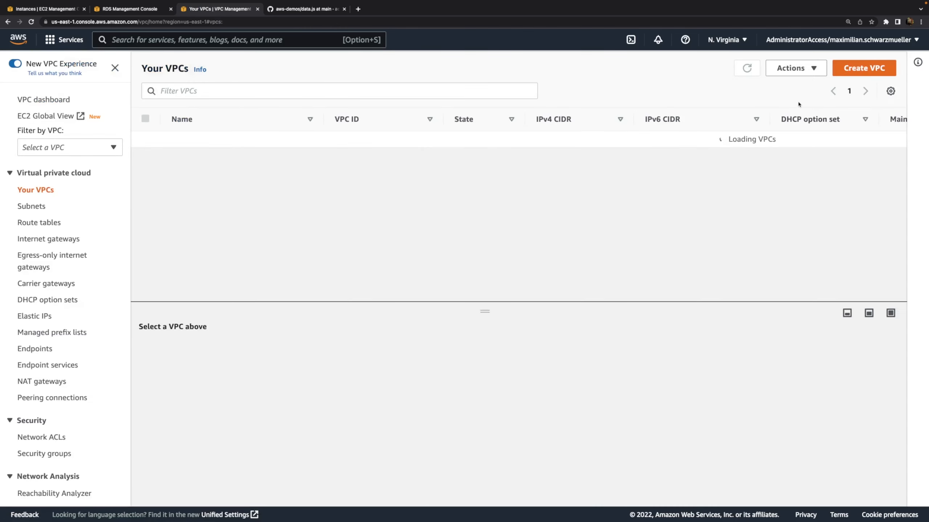
- Check demo-vpc's DNS hostnames setting again and leave it without making changes
left_click(773, 70)
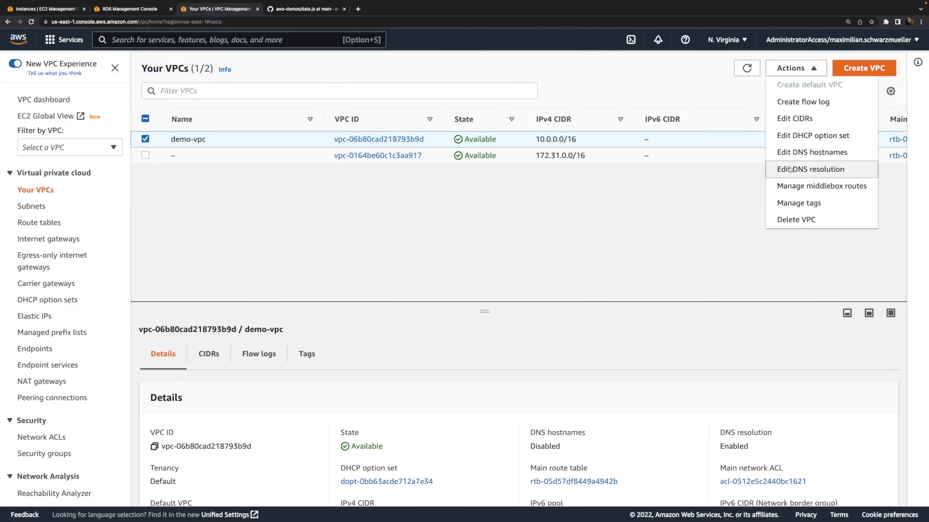
left_click(790, 154)
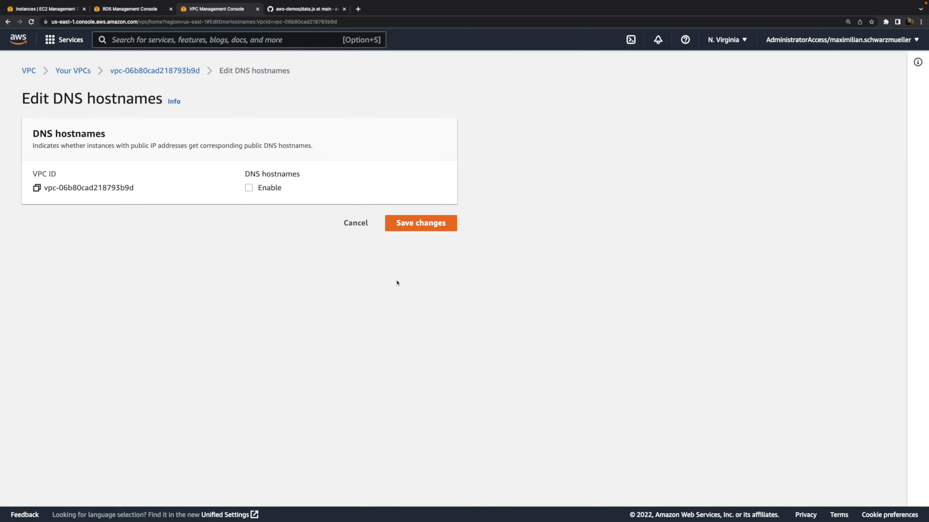
left_click(356, 224)
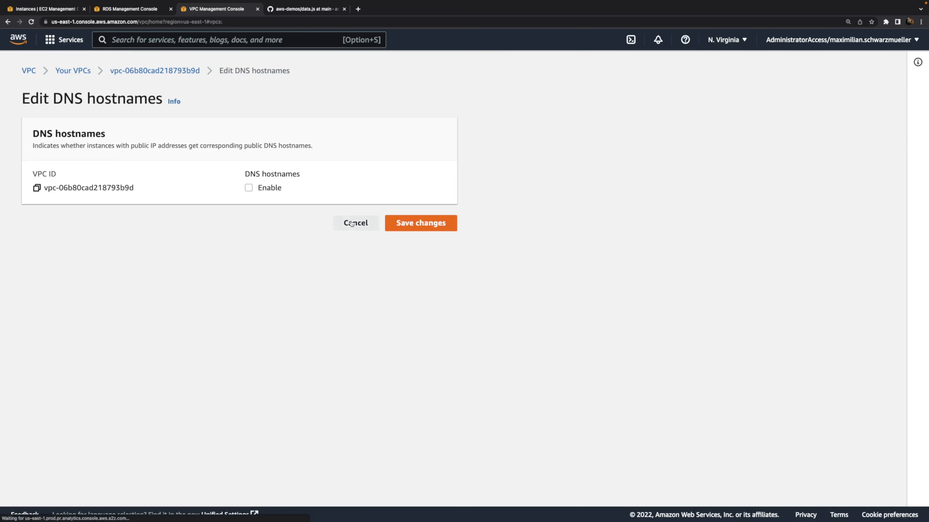